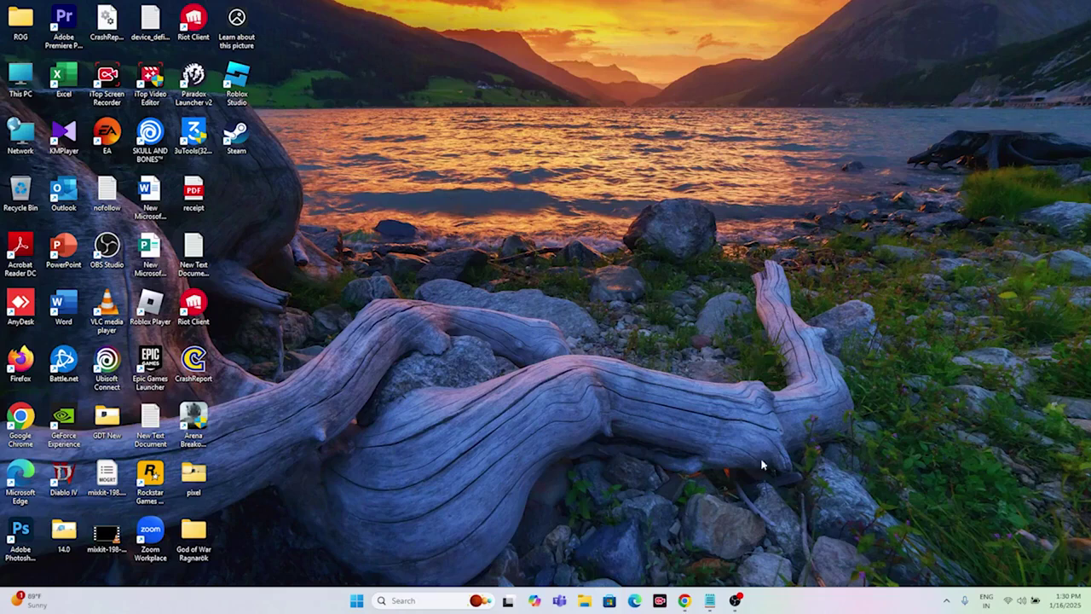
# Review the Windows Update reset commands in the YouTube description, then minimize Chrome and open search.
pyautogui.click(684, 600)
pyautogui.scroll(1, 549, 278)
pyautogui.scroll(1, 548, 277)
pyautogui.scroll(-1, 548, 324)
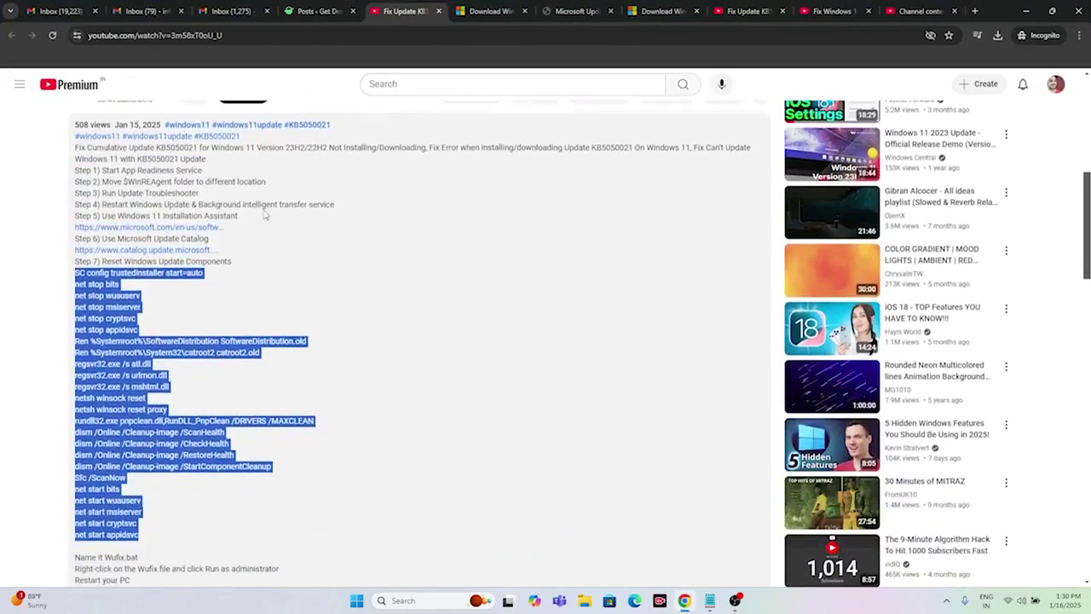
pyautogui.click(1026, 11)
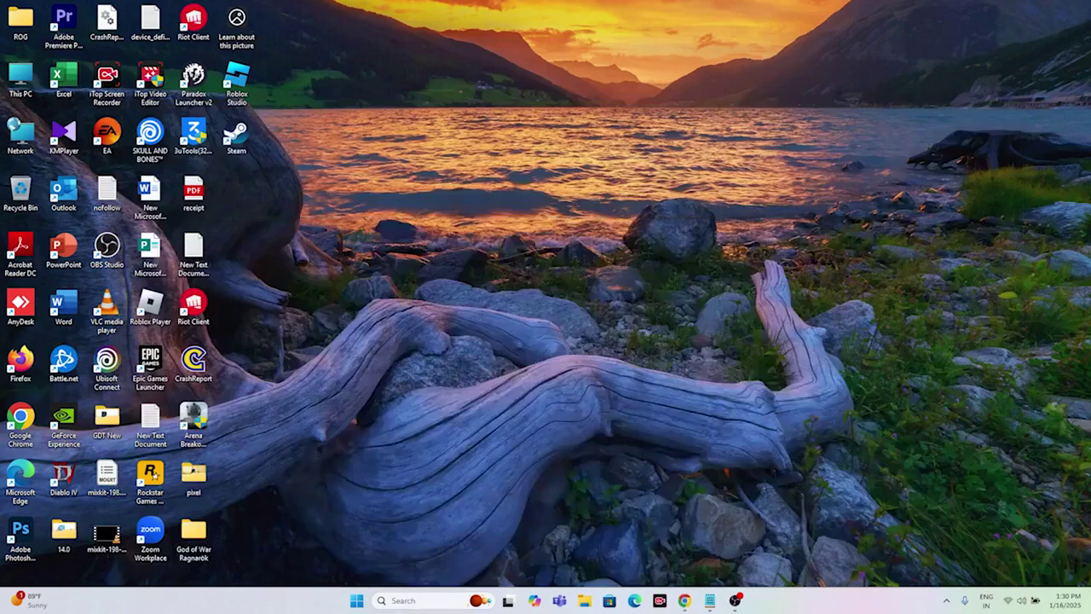
pyautogui.click(393, 601)
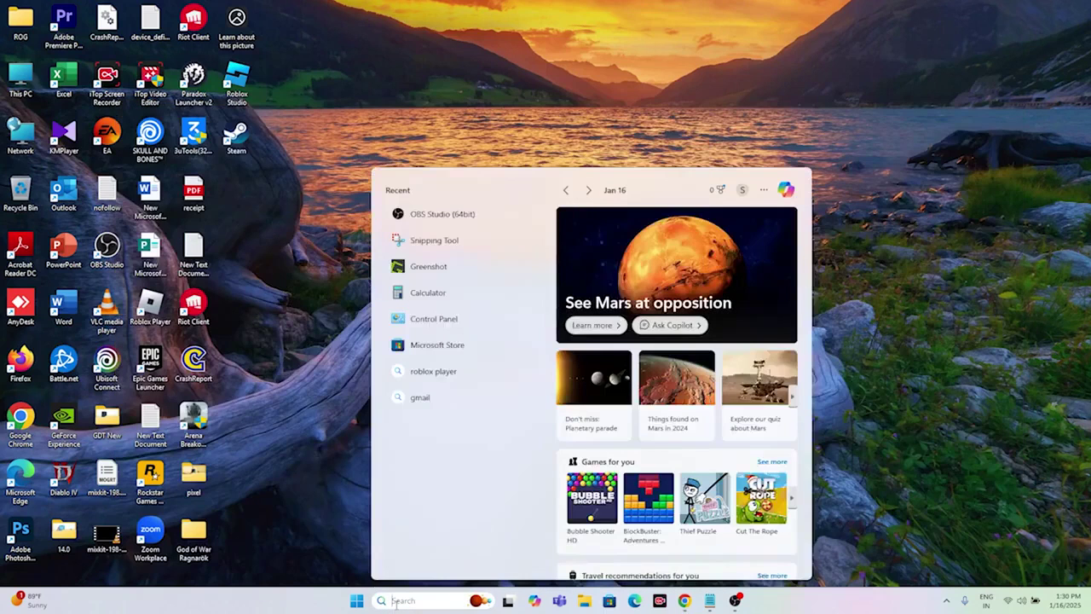
# Open the Services console and start the App Readiness service.
pyautogui.write('services')
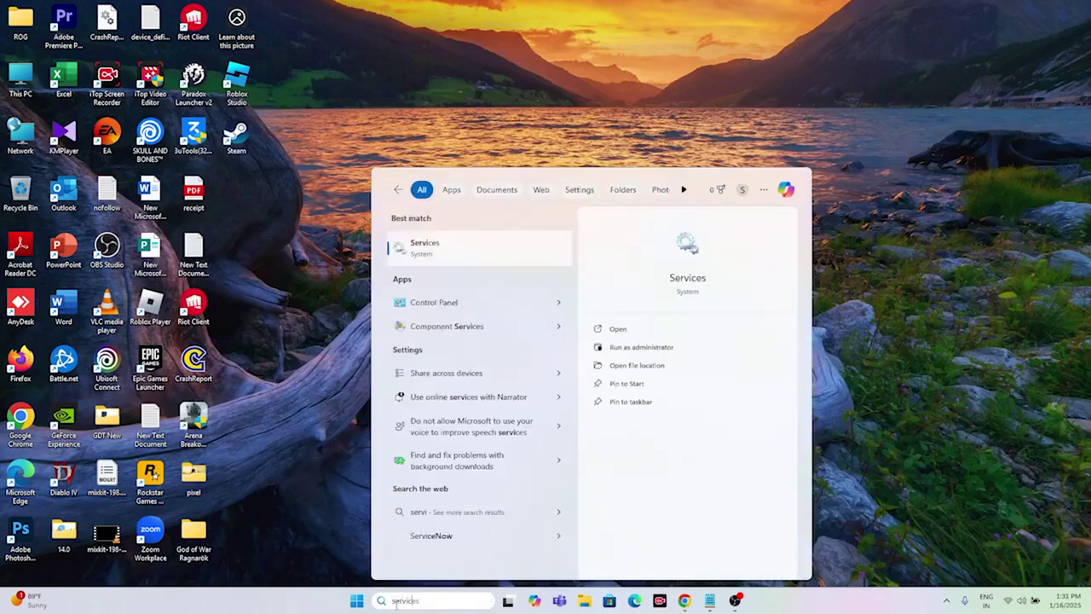
pyautogui.click(475, 248)
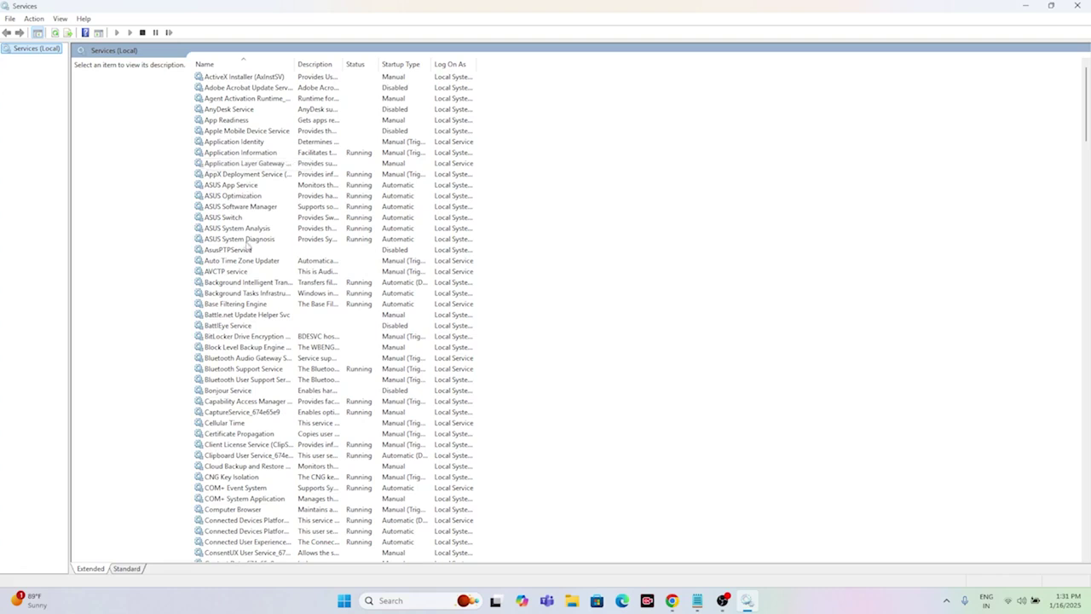
pyautogui.click(227, 122)
pyautogui.rightClick(298, 123)
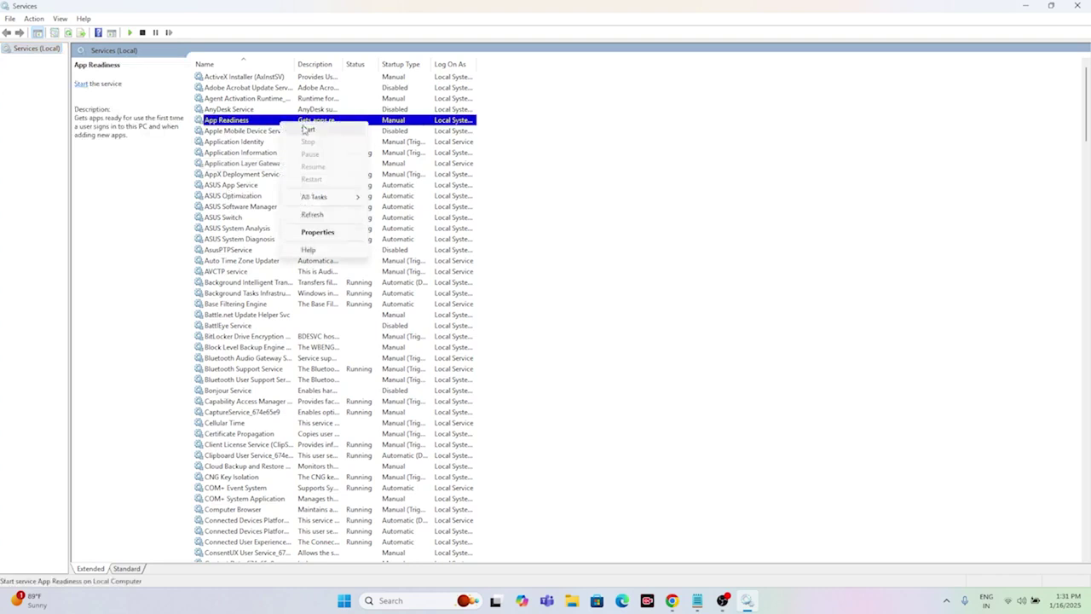
pyautogui.click(307, 130)
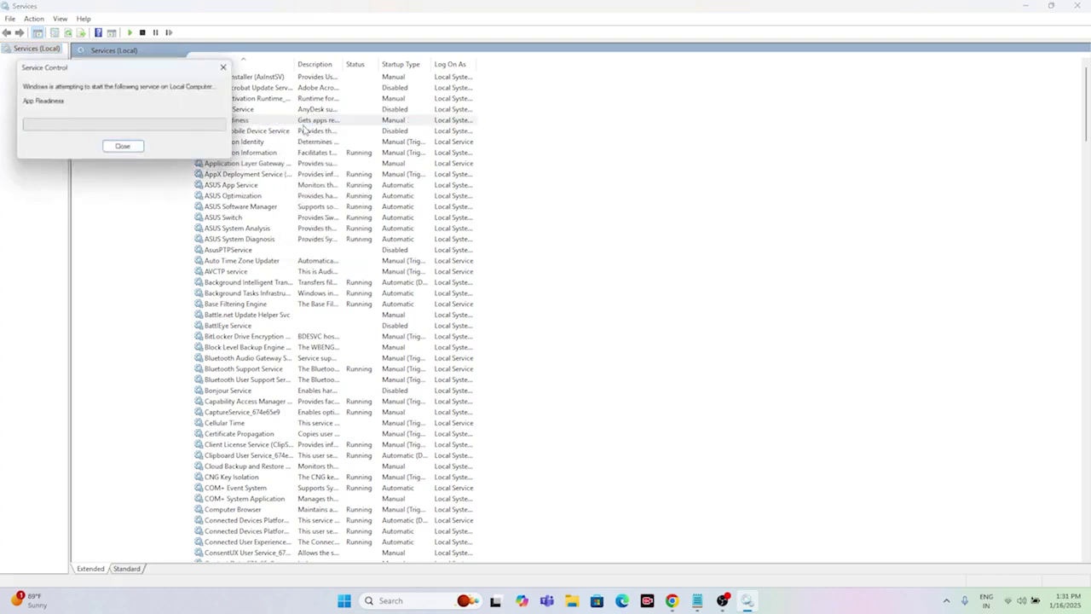
# Set the App Readiness startup type to Automatic and apply it.
pyautogui.doubleClick(290, 123)
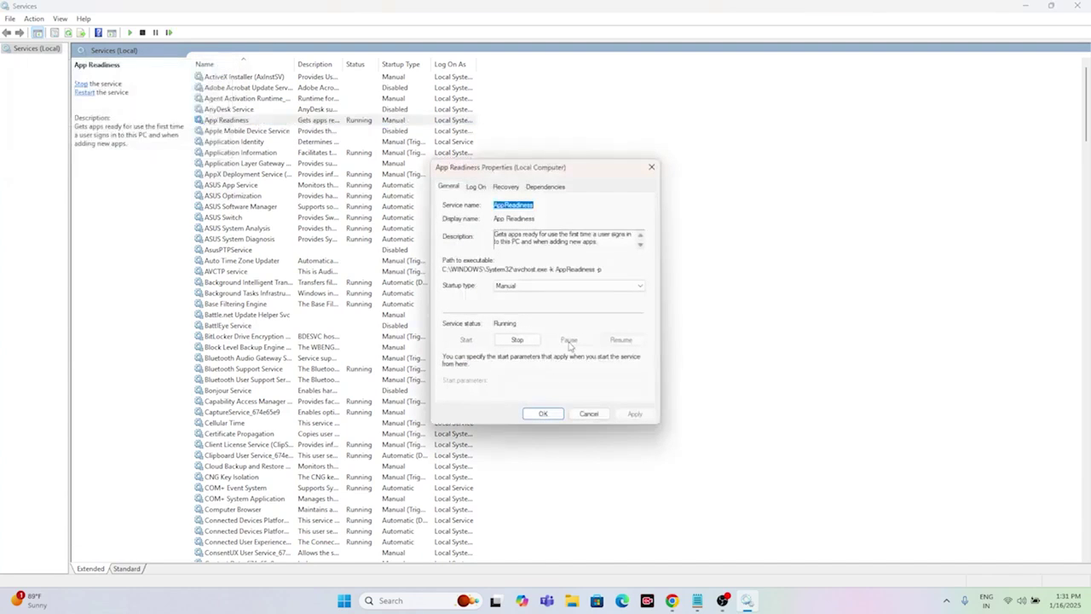
pyautogui.click(520, 289)
pyautogui.click(522, 303)
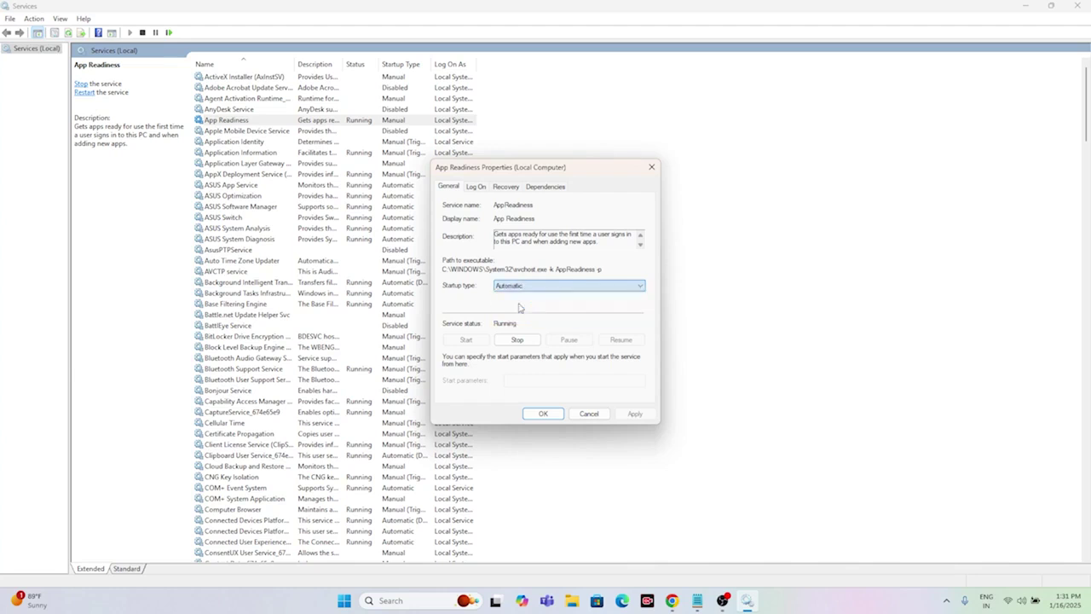
pyautogui.click(634, 414)
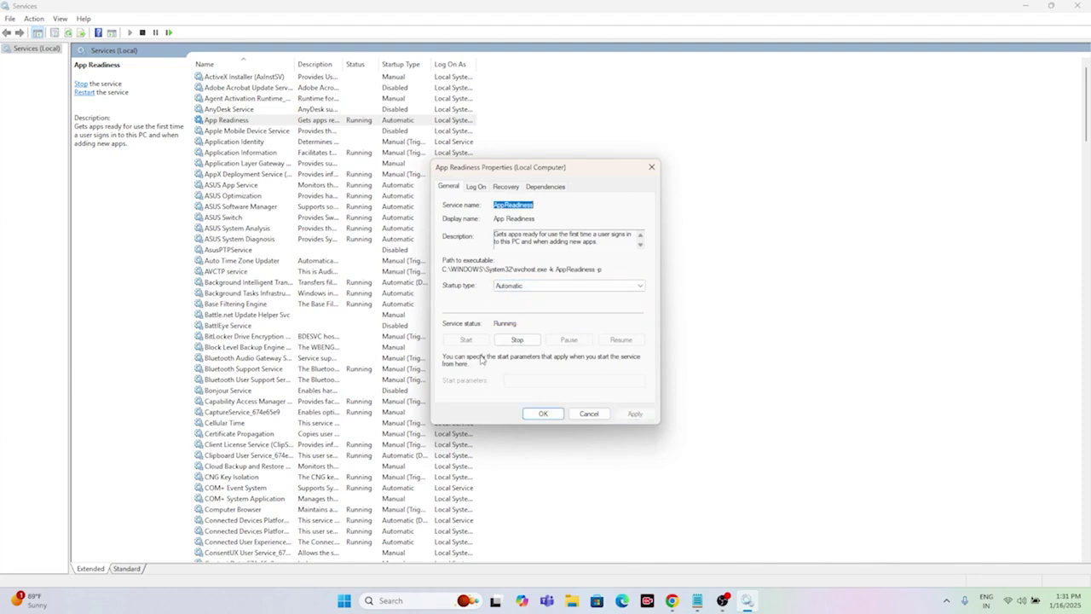
pyautogui.click(544, 415)
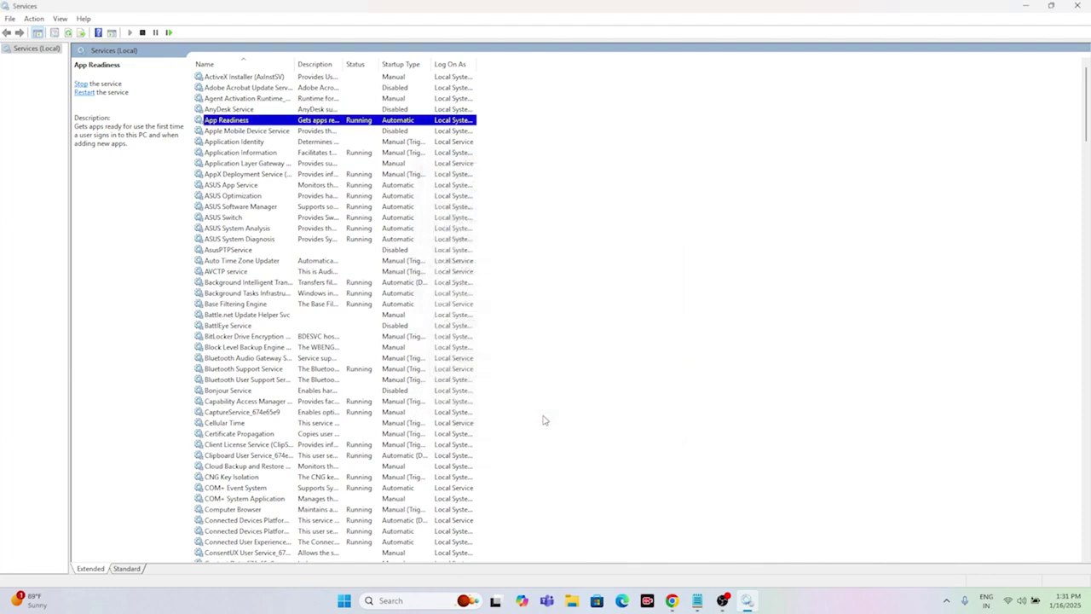
# Restart App Readiness and close Services.
pyautogui.rightClick(308, 122)
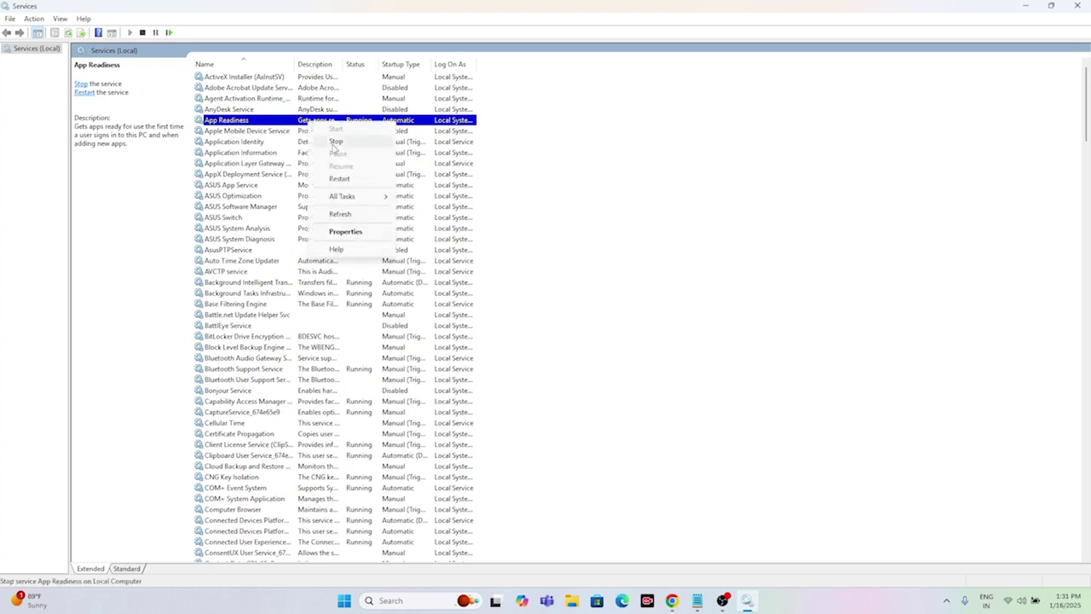
pyautogui.click(335, 179)
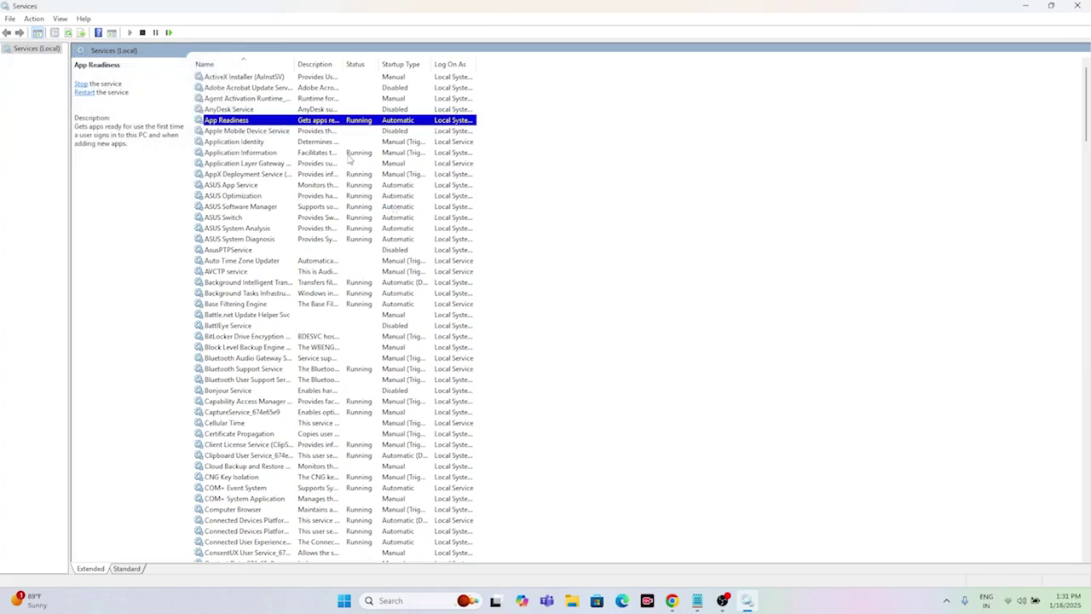
pyautogui.click(1076, 6)
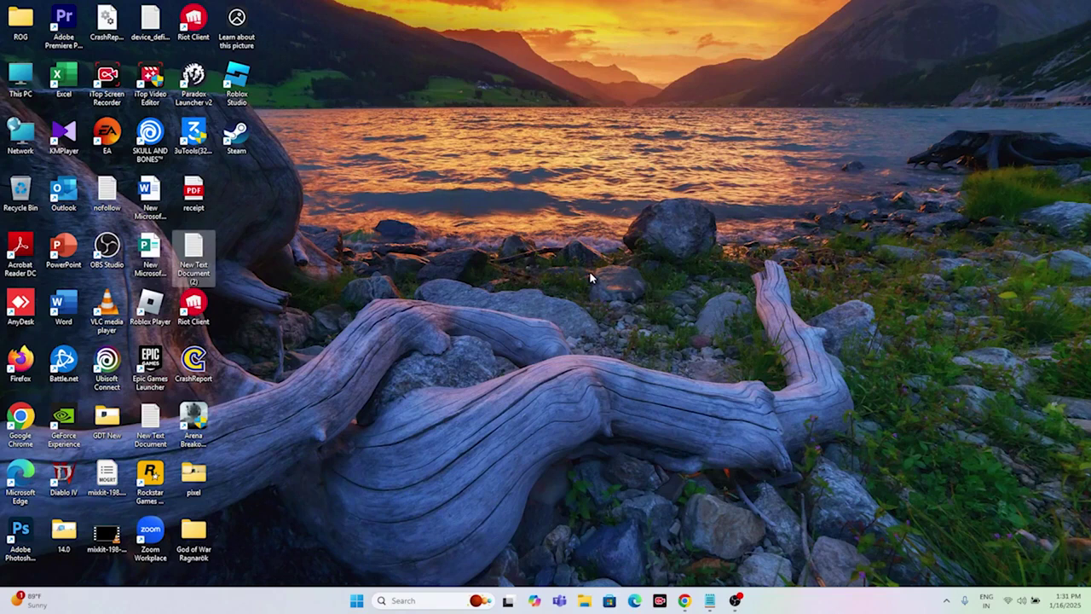
# Open Windows Settings and scroll the System page to Troubleshoot.
pyautogui.click(398, 602)
pyautogui.write('settings')
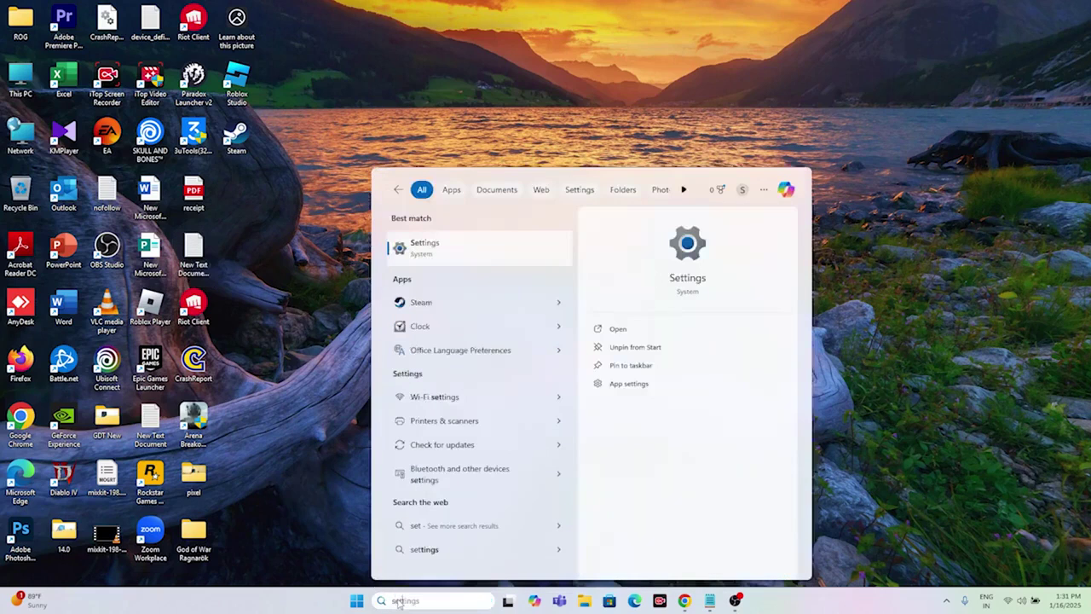
pyautogui.click(466, 255)
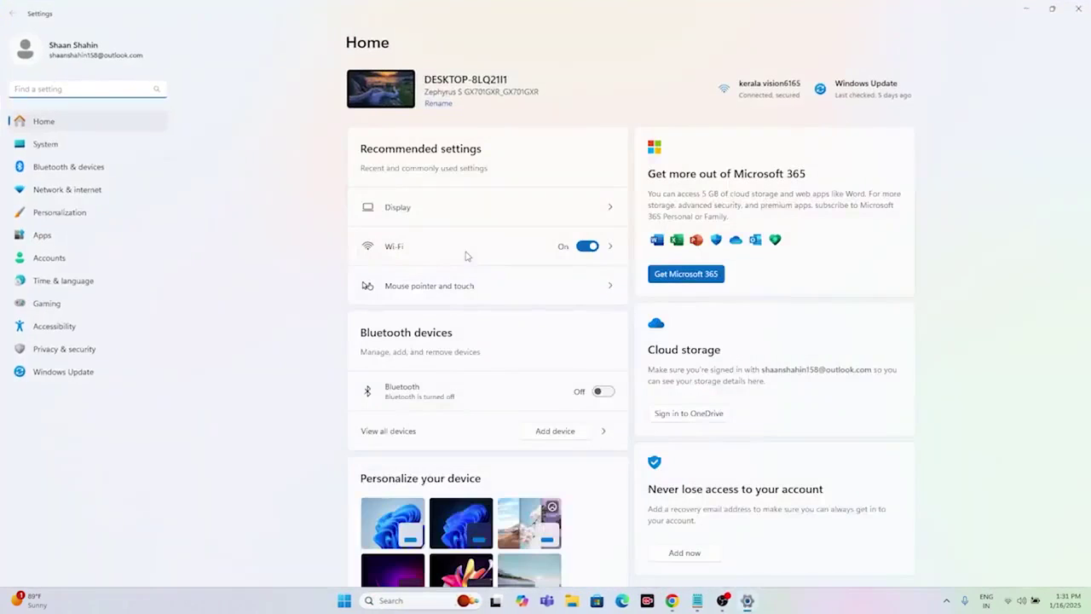
pyautogui.click(59, 146)
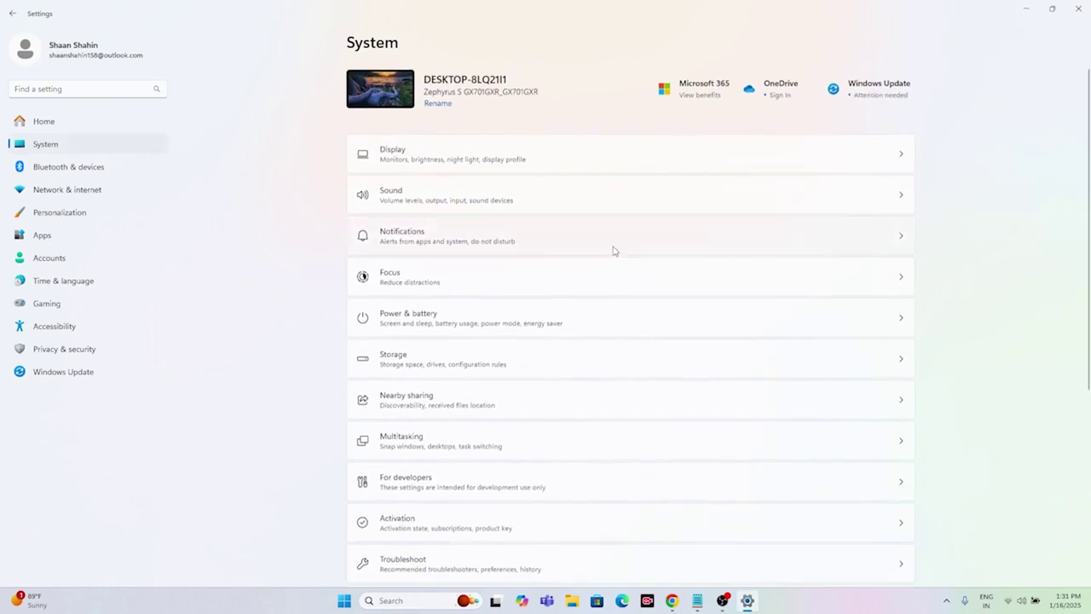
pyautogui.scroll(-3, 620, 251)
pyautogui.scroll(-1, 620, 252)
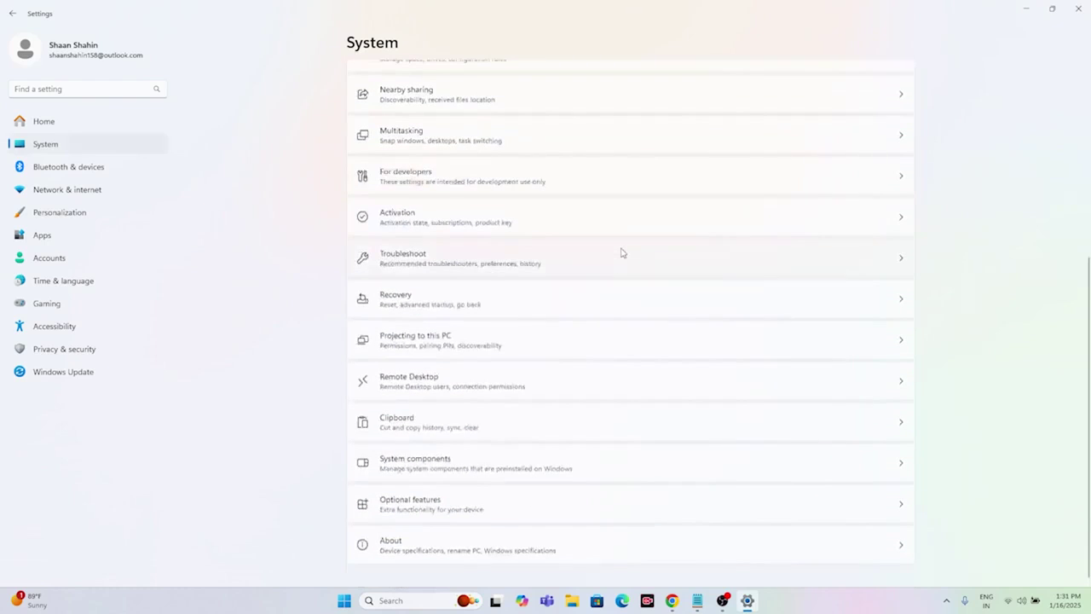
# Show the Other troubleshooters list, dismiss the Get Help window, and close Settings.
pyautogui.click(457, 267)
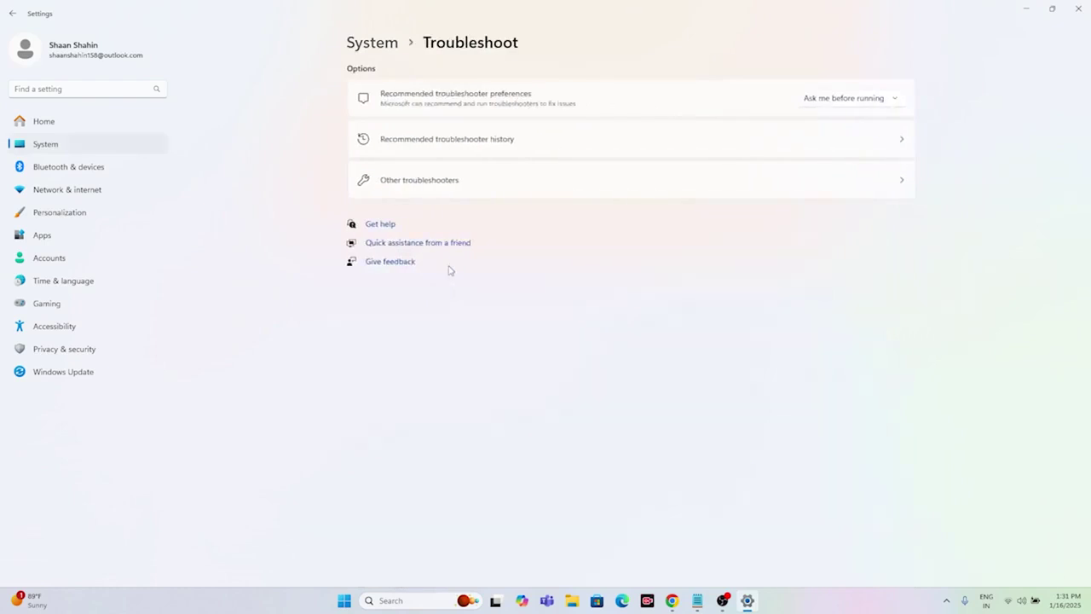
pyautogui.click(422, 187)
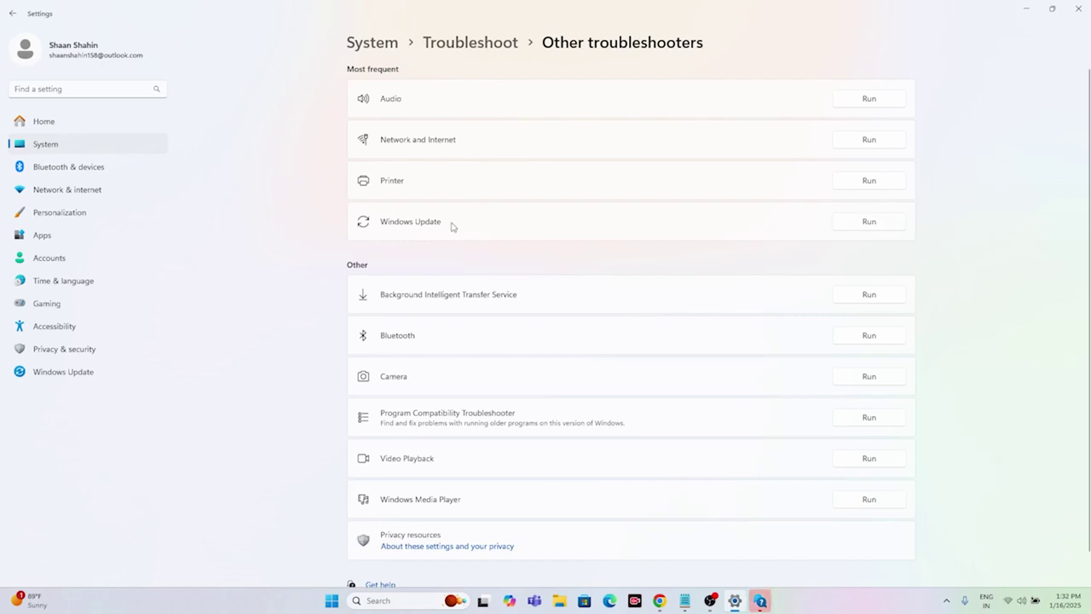
pyautogui.click(755, 602)
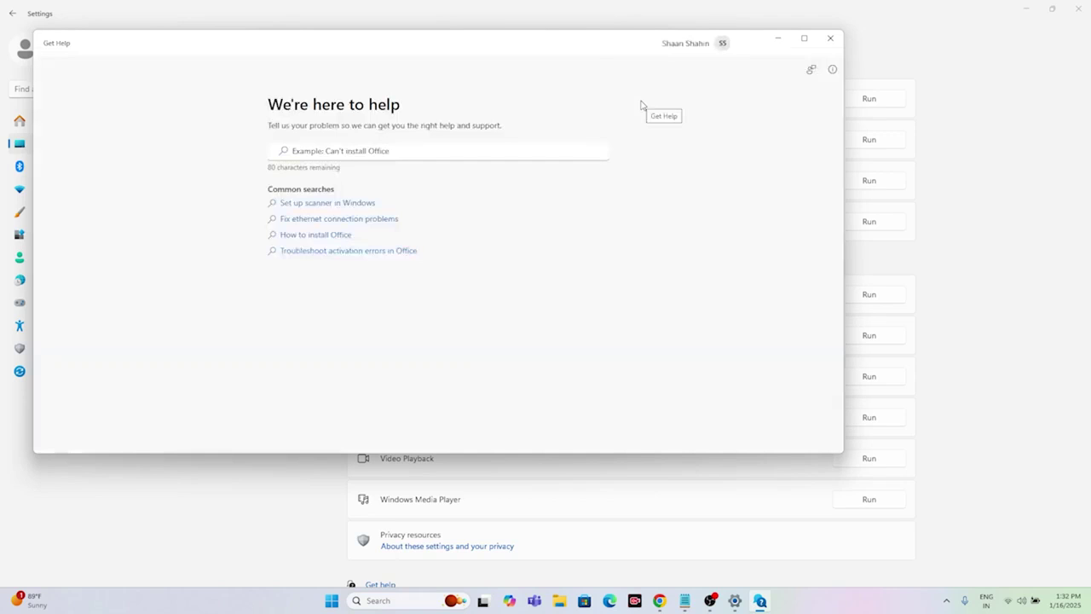
pyautogui.click(830, 37)
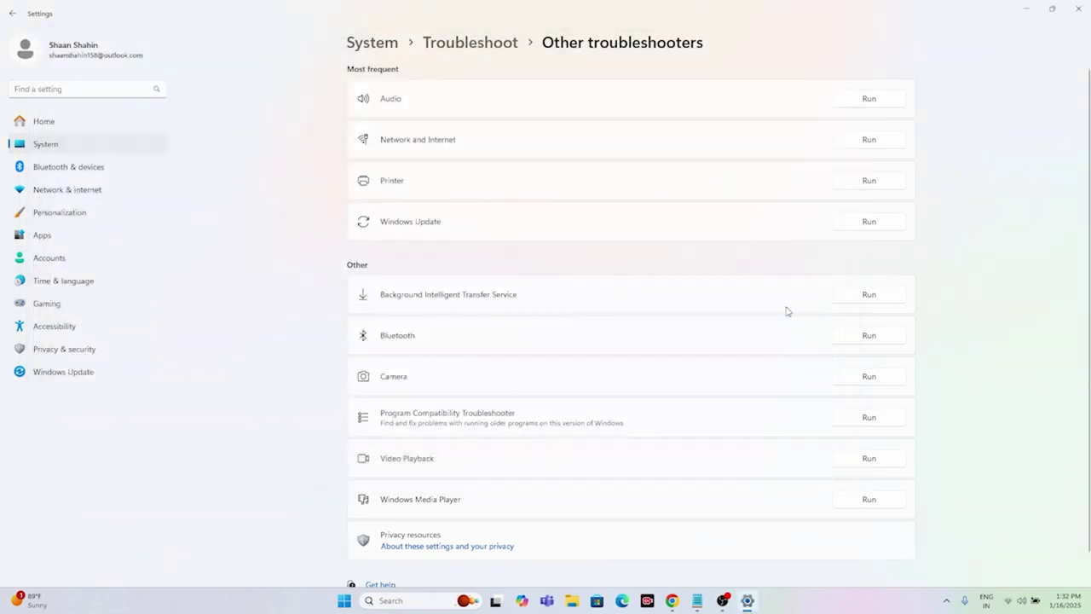
pyautogui.click(1081, 8)
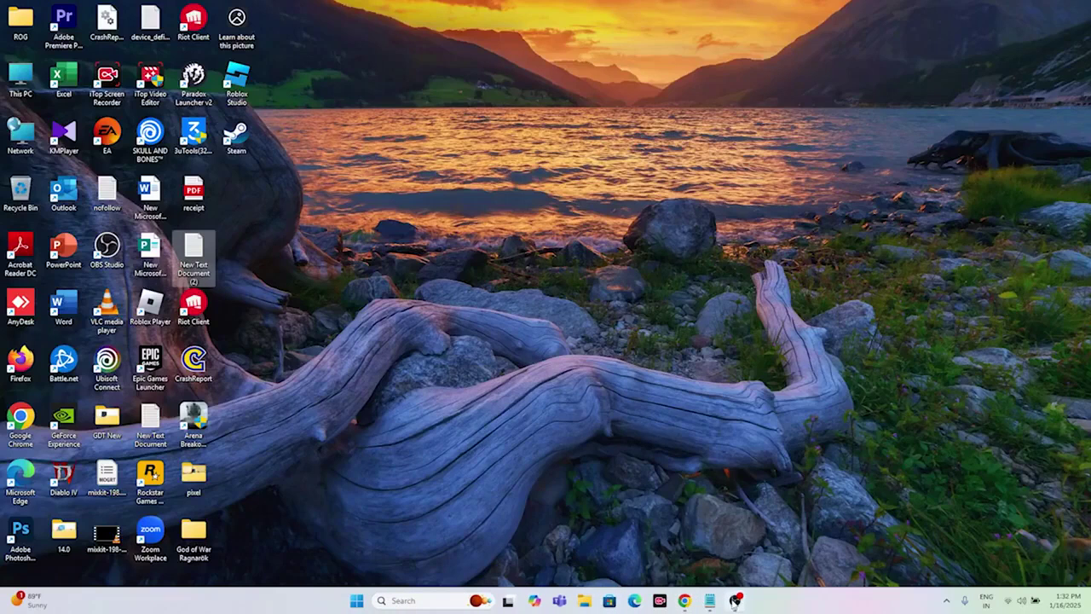
# Reopen Services and scroll the list down to the Windows Update service.
pyautogui.click(682, 242)
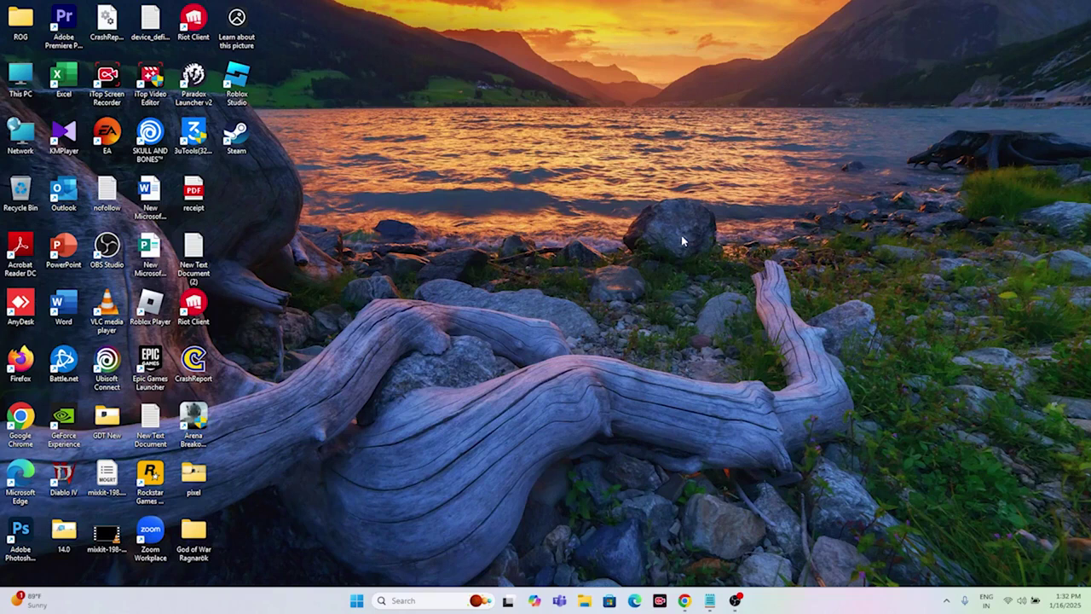
pyautogui.click(398, 602)
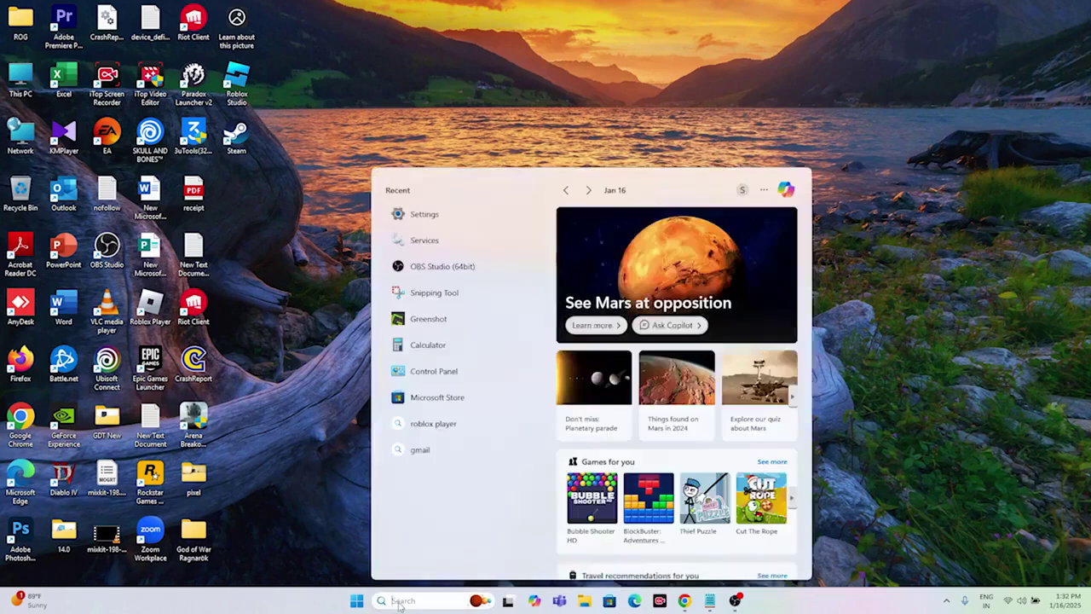
pyautogui.write('services')
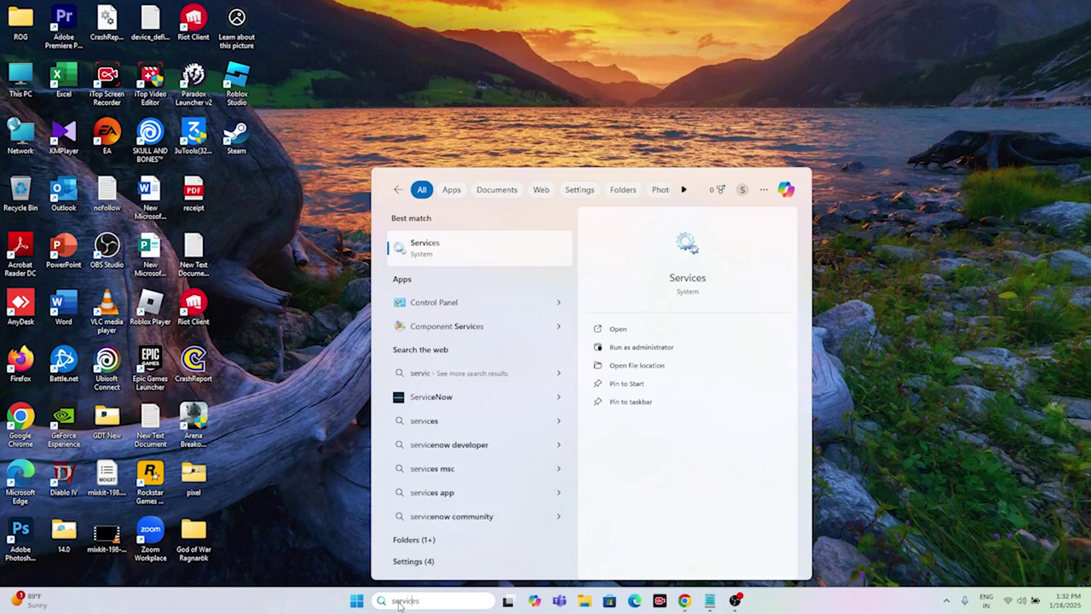
pyautogui.click(415, 245)
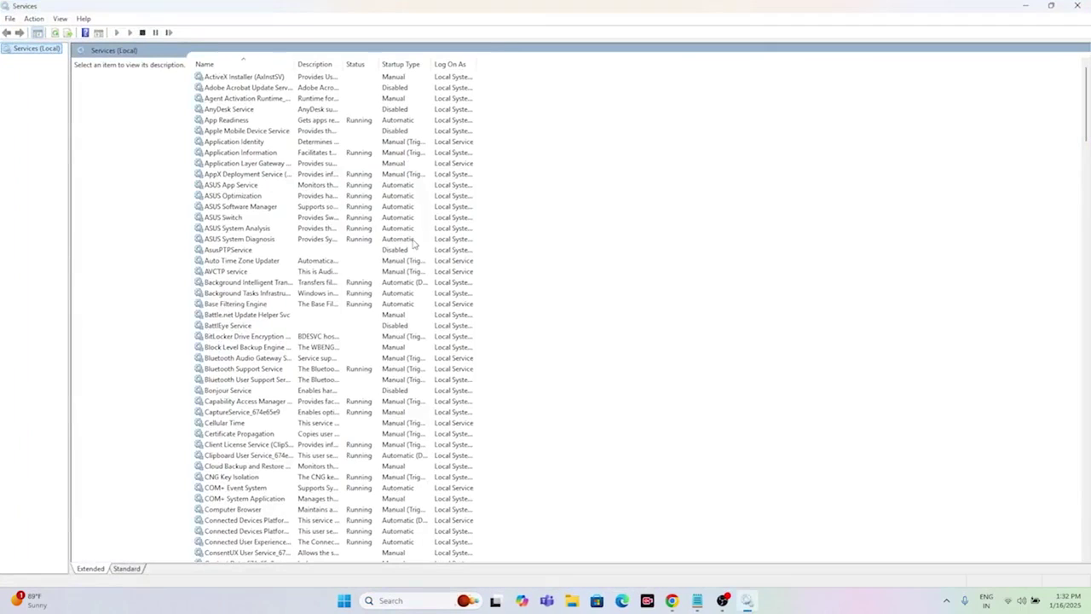
pyautogui.scroll(-9, 264, 171)
pyautogui.scroll(-20, 264, 171)
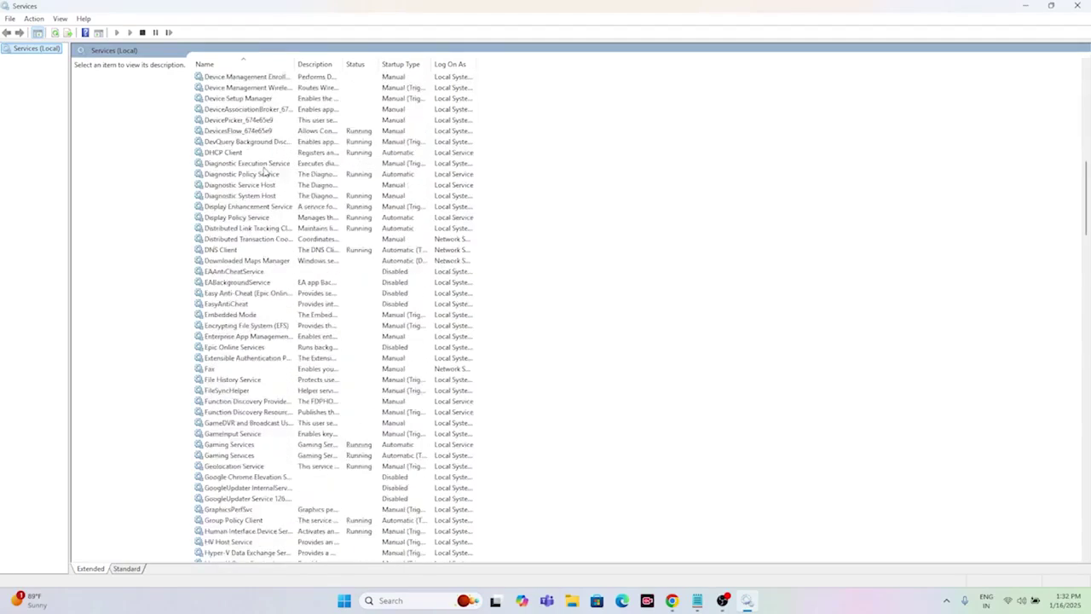
pyautogui.scroll(-20, 264, 172)
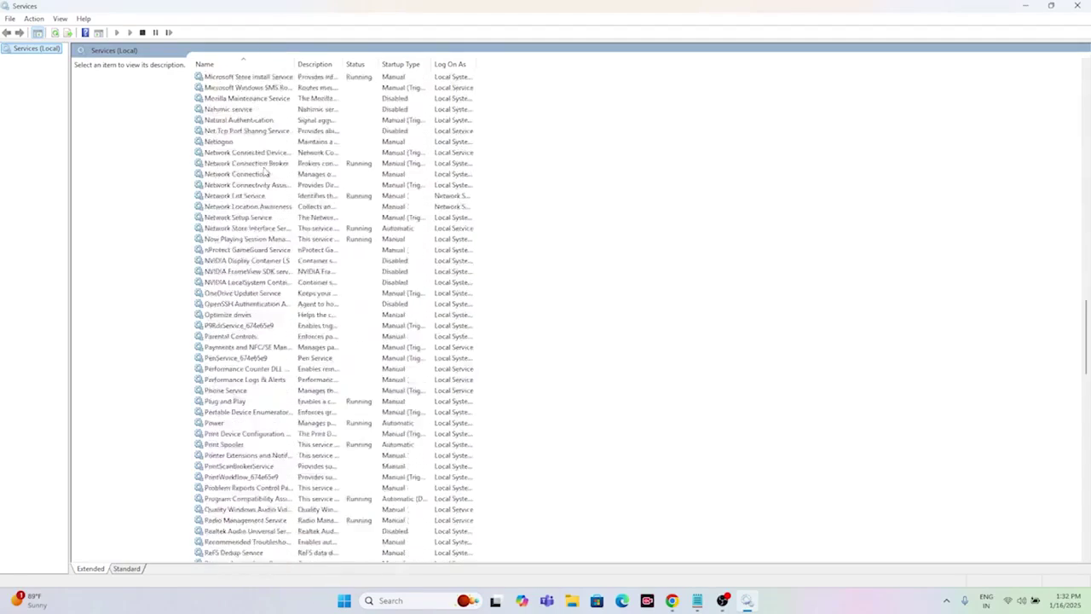
pyautogui.scroll(-18, 264, 171)
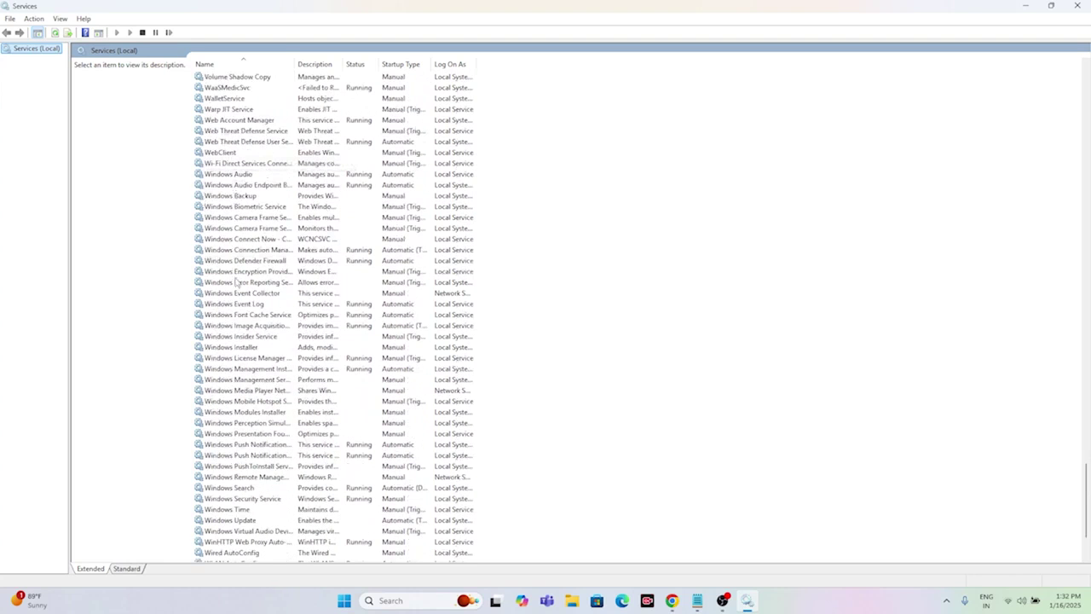
pyautogui.scroll(-3, 256, 341)
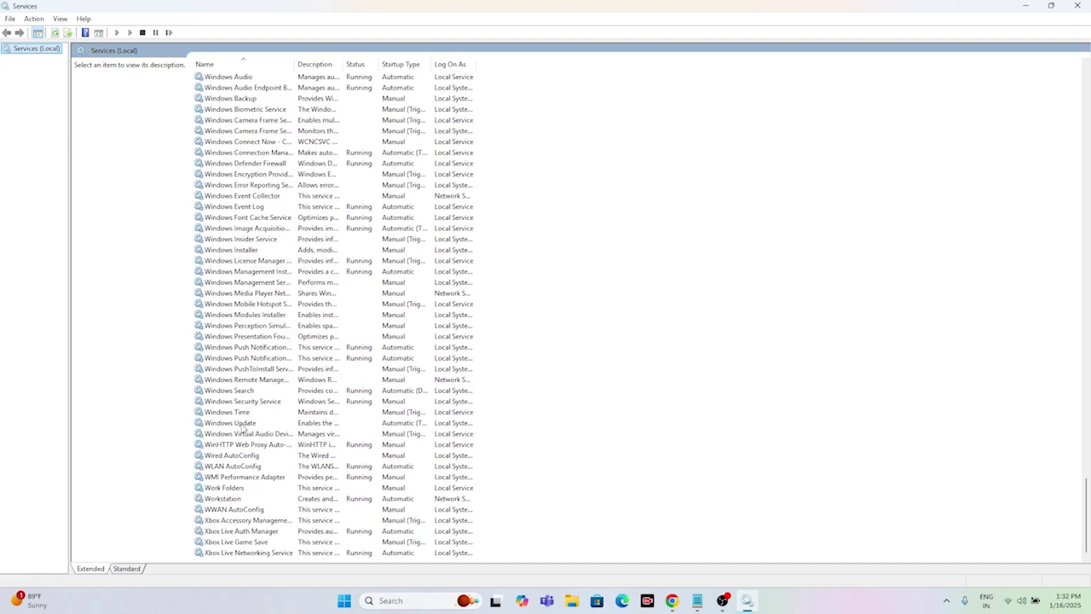
# Set Windows Update to Automatic startup, start it, and save the properties.
pyautogui.click(224, 423)
pyautogui.rightClick(314, 424)
pyautogui.click(351, 533)
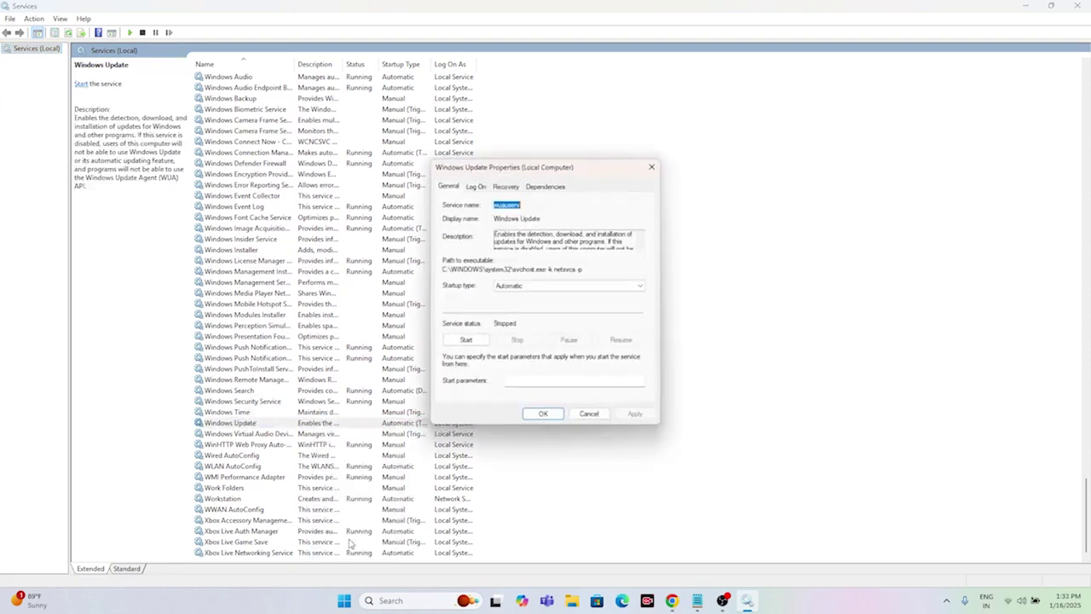
pyautogui.click(512, 288)
pyautogui.click(516, 306)
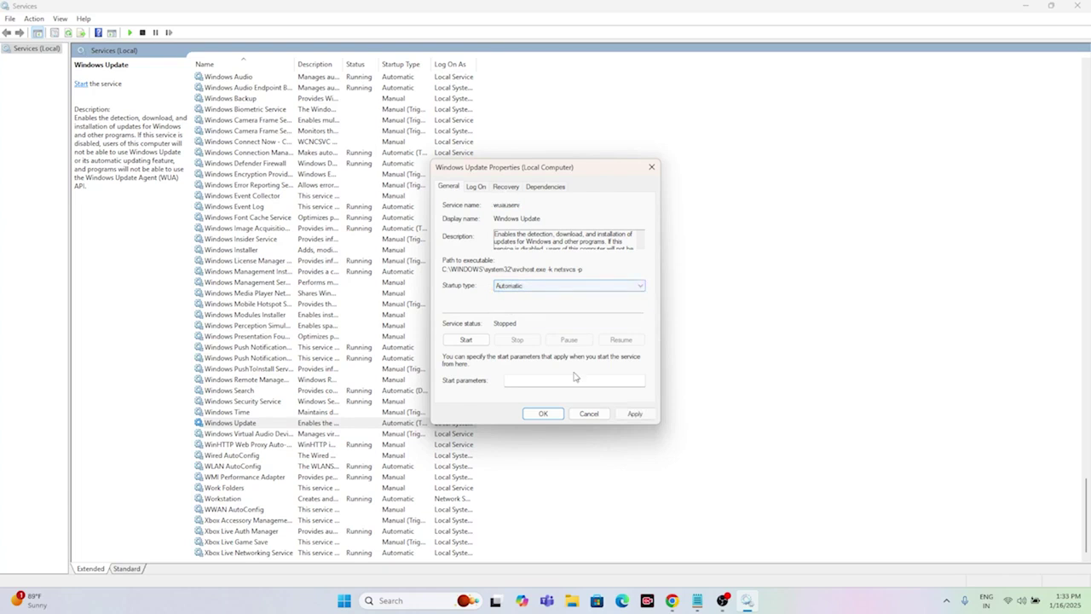
pyautogui.click(460, 339)
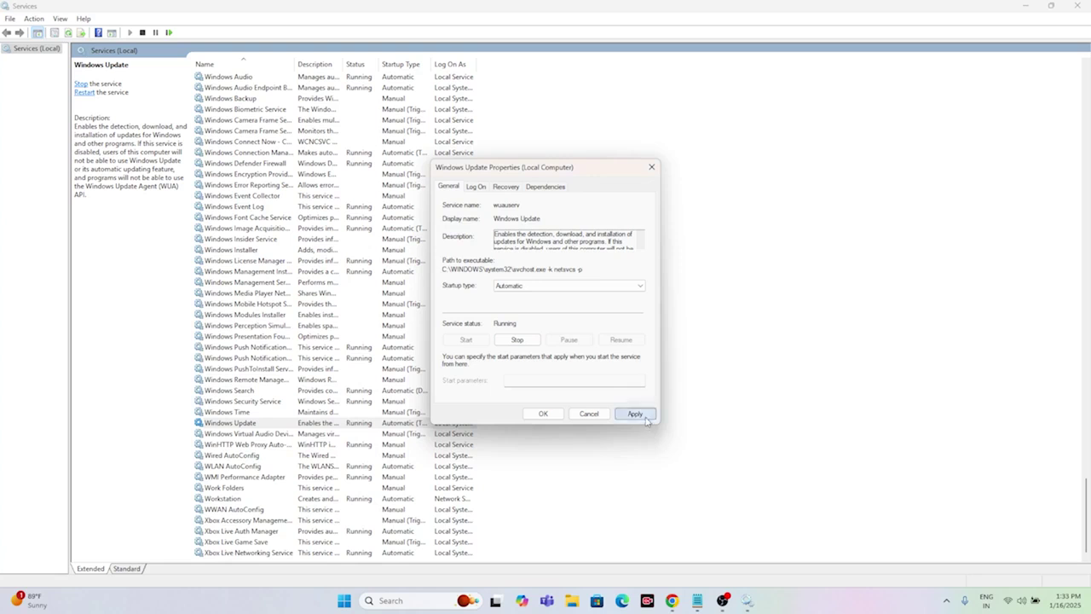
pyautogui.click(546, 414)
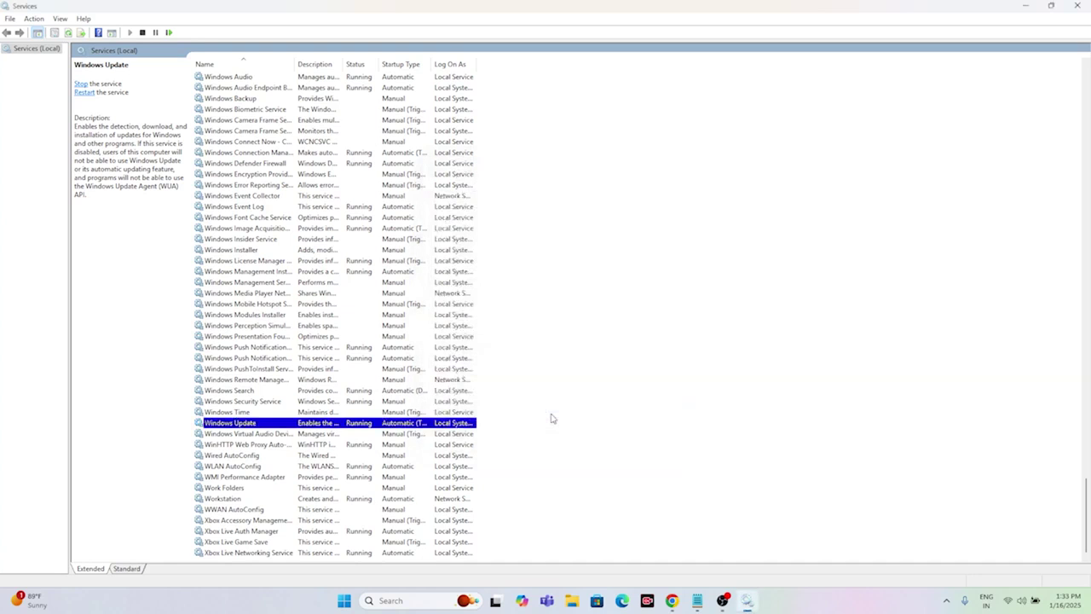
# Restart the Windows Update service and scroll back up the list.
pyautogui.rightClick(362, 424)
pyautogui.click(405, 440)
pyautogui.scroll(20, 388, 240)
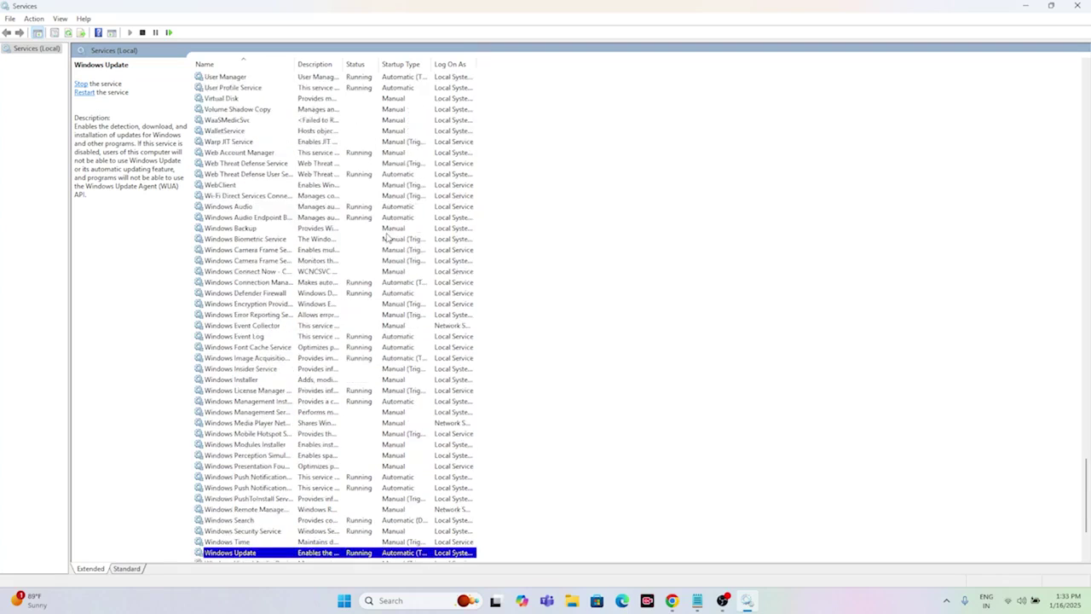
pyautogui.scroll(20, 388, 241)
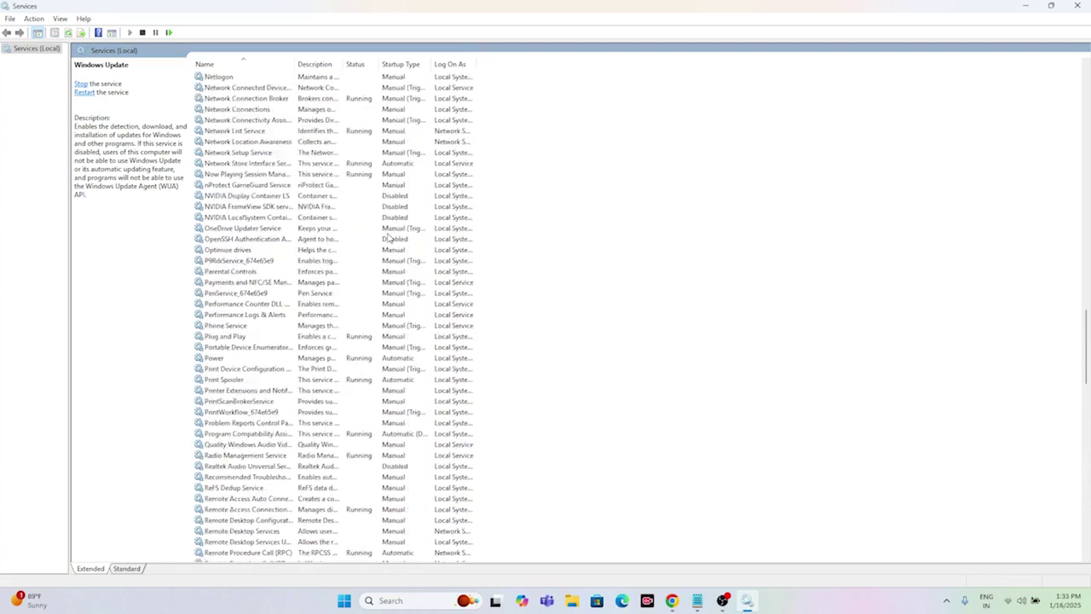
pyautogui.scroll(20, 388, 239)
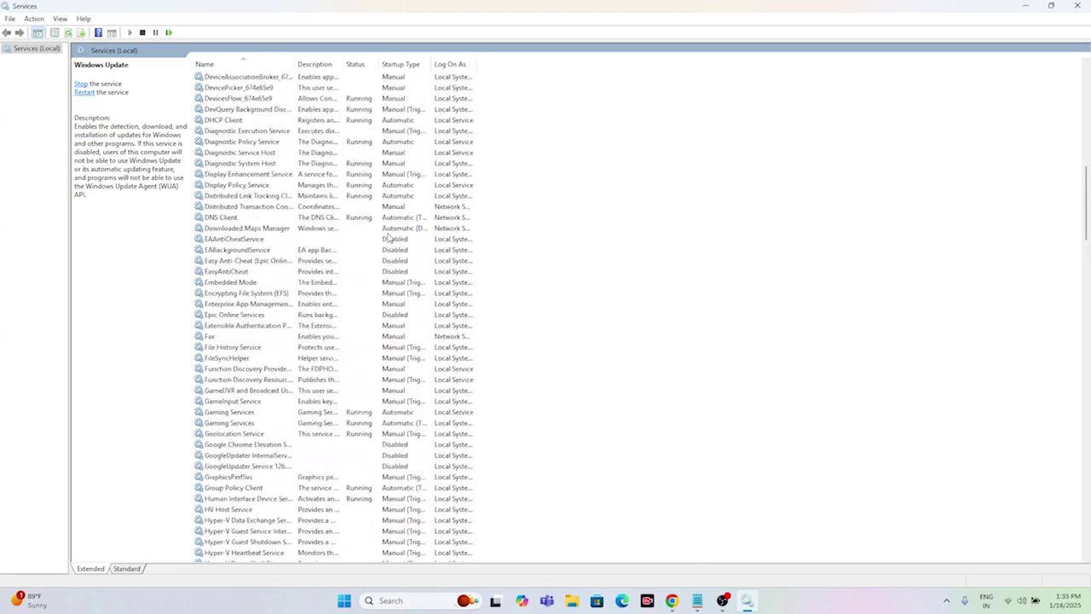
# Set the Background Intelligent Transfer Service startup type to Automatic and apply it.
pyautogui.scroll(7, 388, 239)
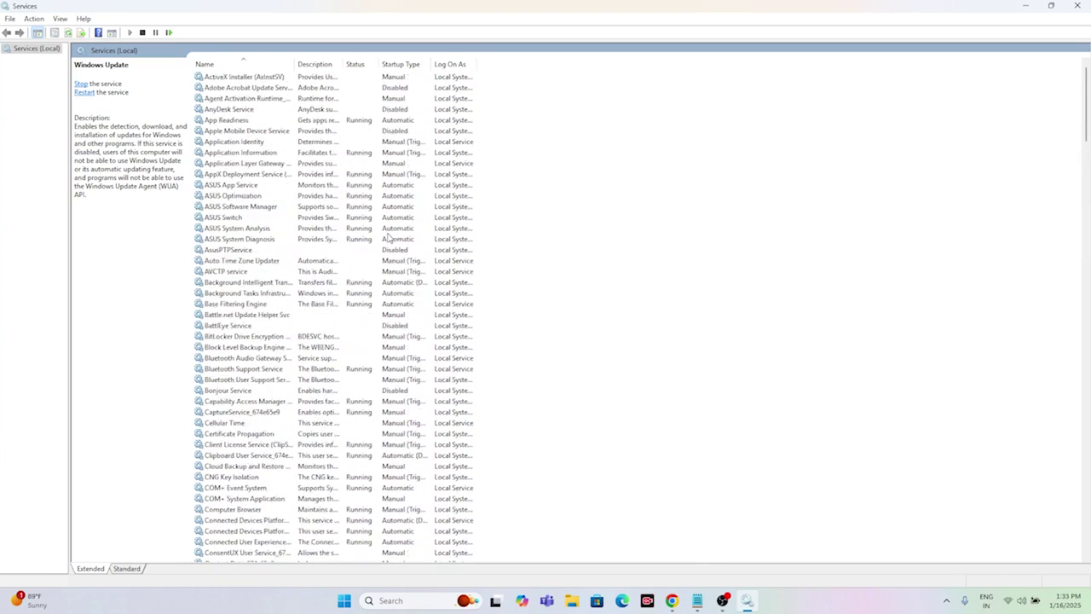
pyautogui.click(336, 283)
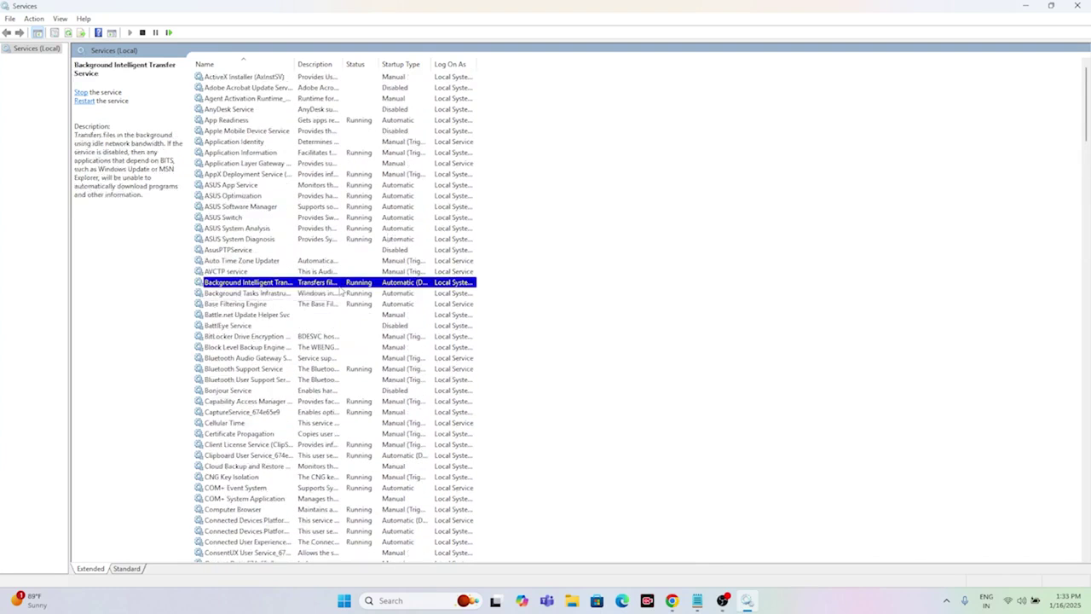
pyautogui.rightClick(352, 286)
pyautogui.click(390, 393)
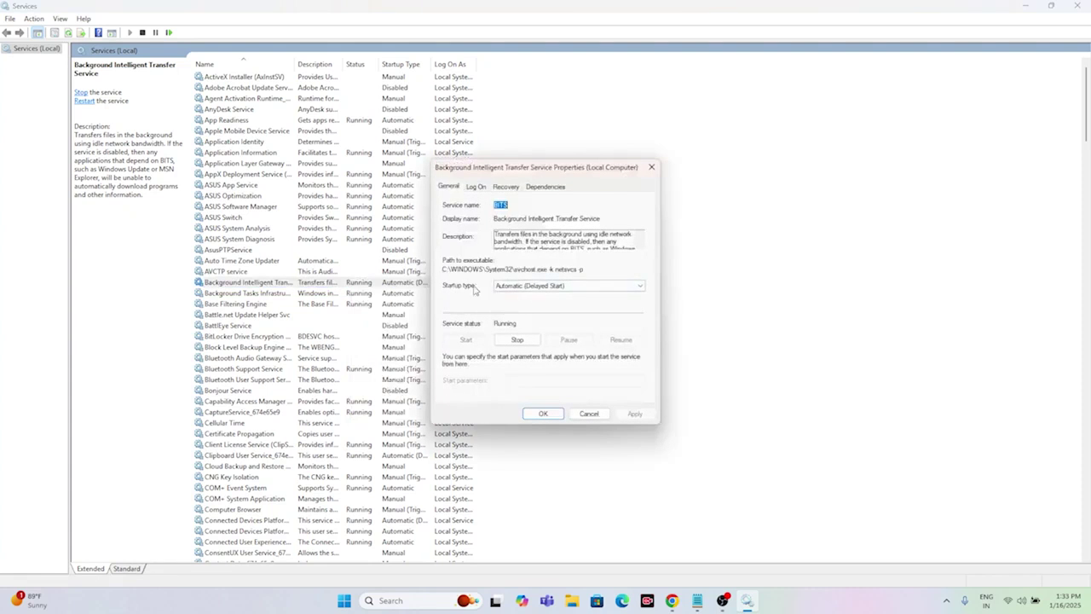
pyautogui.click(545, 287)
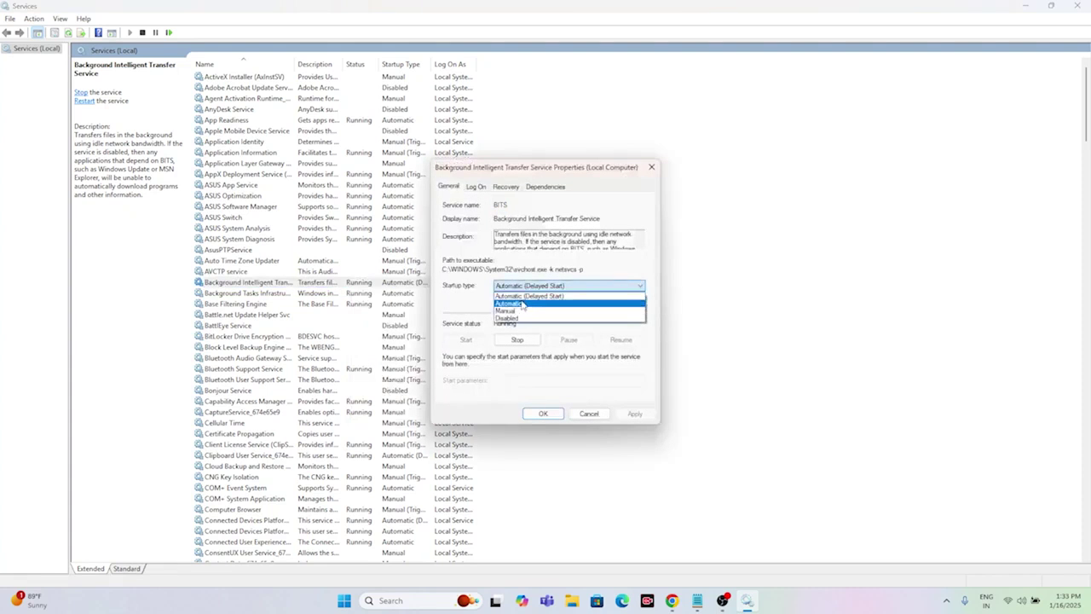
pyautogui.click(523, 305)
pyautogui.click(634, 414)
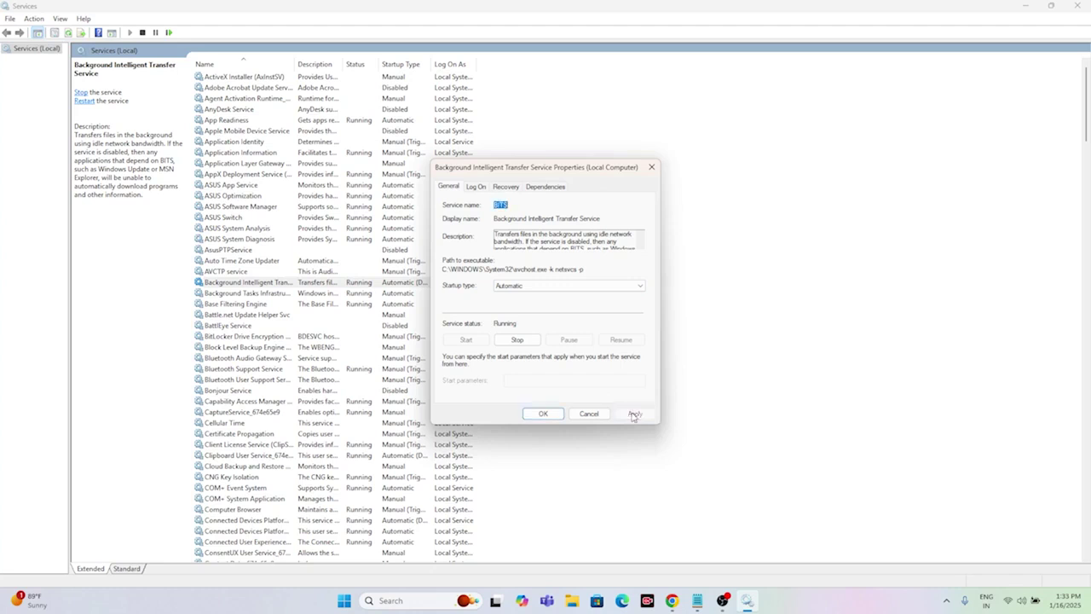
pyautogui.click(544, 415)
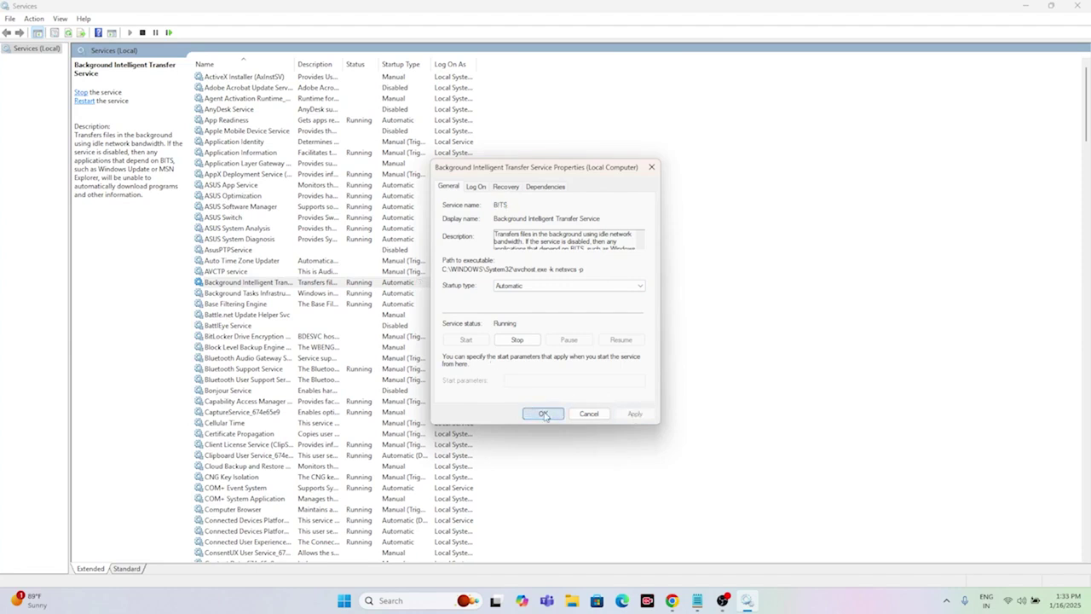
# Recheck the BITS properties, restart the service, and close Services.
pyautogui.rightClick(353, 285)
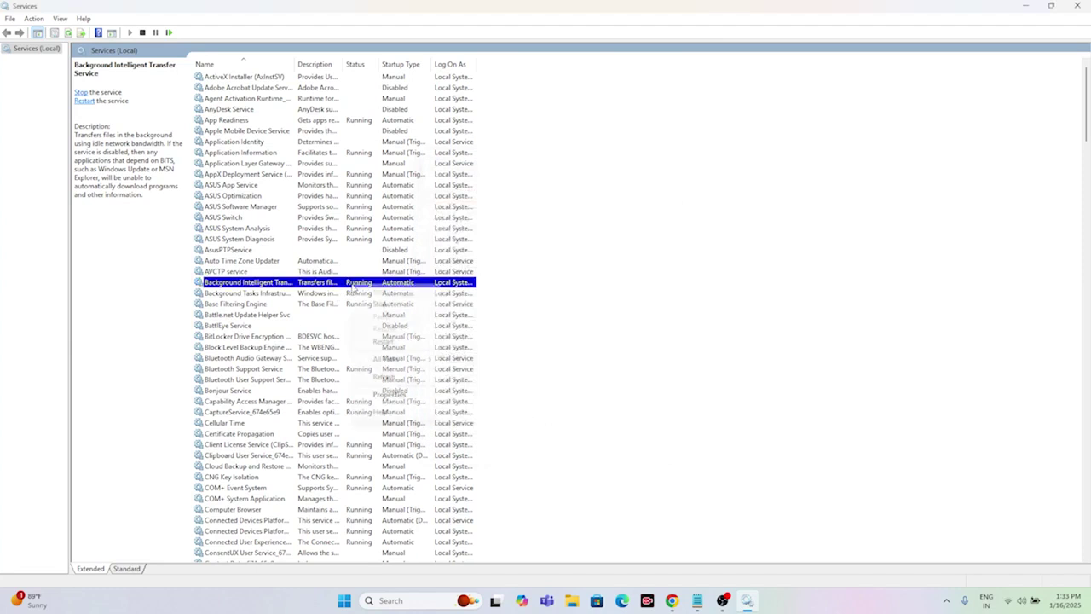
pyautogui.click(391, 394)
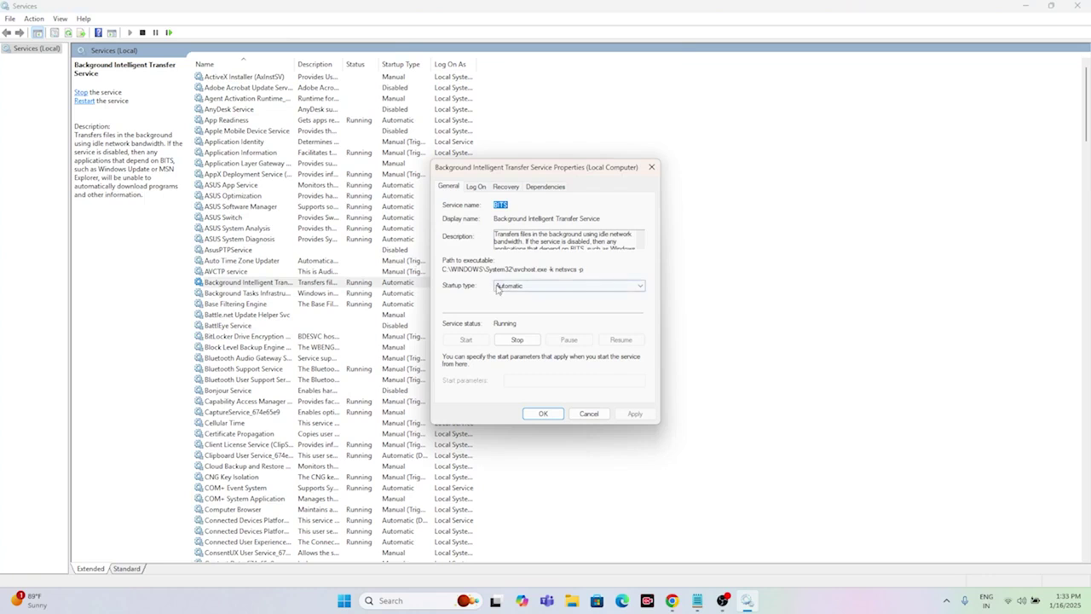
pyautogui.click(651, 167)
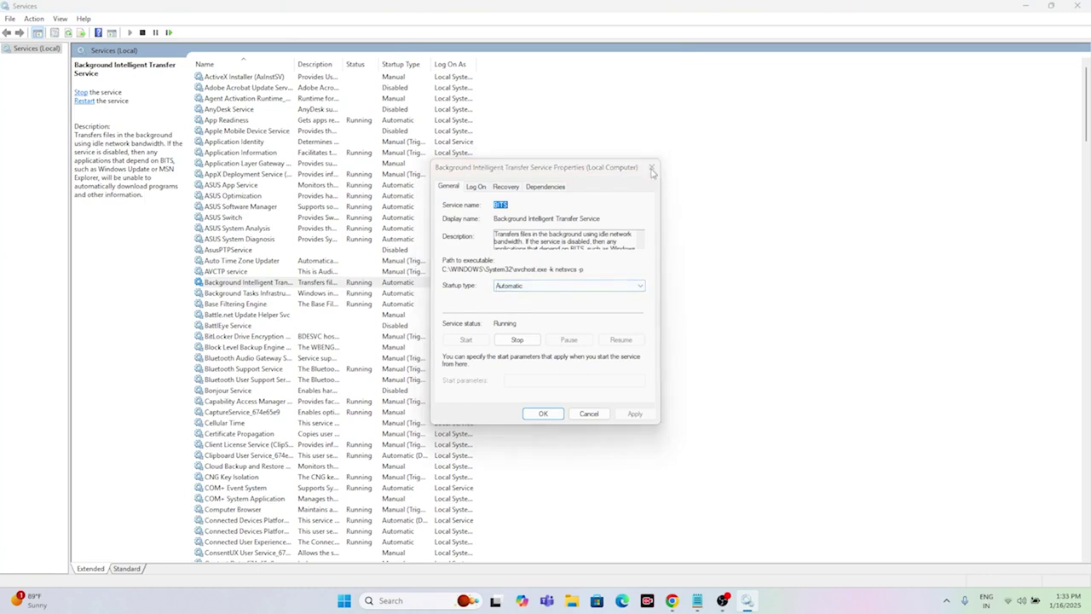
pyautogui.rightClick(353, 284)
pyautogui.click(375, 335)
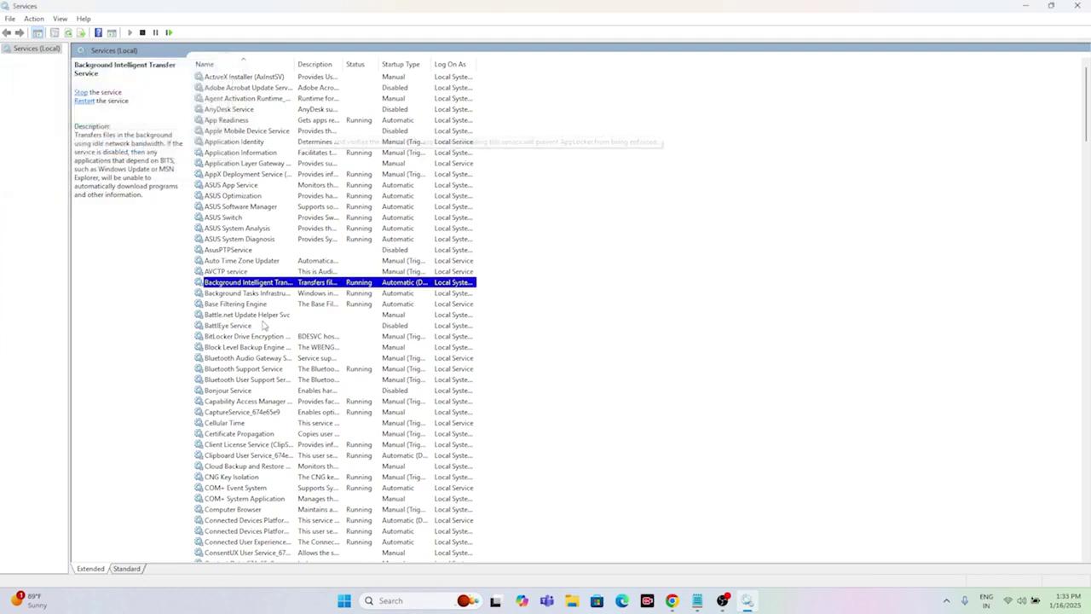
pyautogui.click(1076, 7)
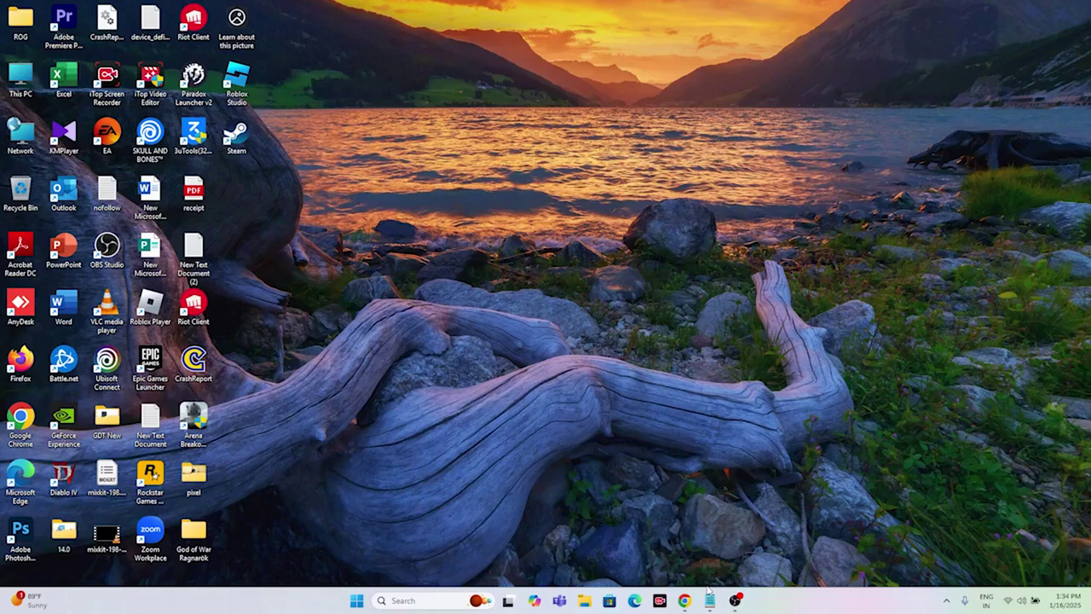
# Bring Chrome back, skim the Download Windows 11 page, then switch to the Microsoft Update Catalog tab.
pyautogui.click(685, 600)
pyautogui.click(487, 11)
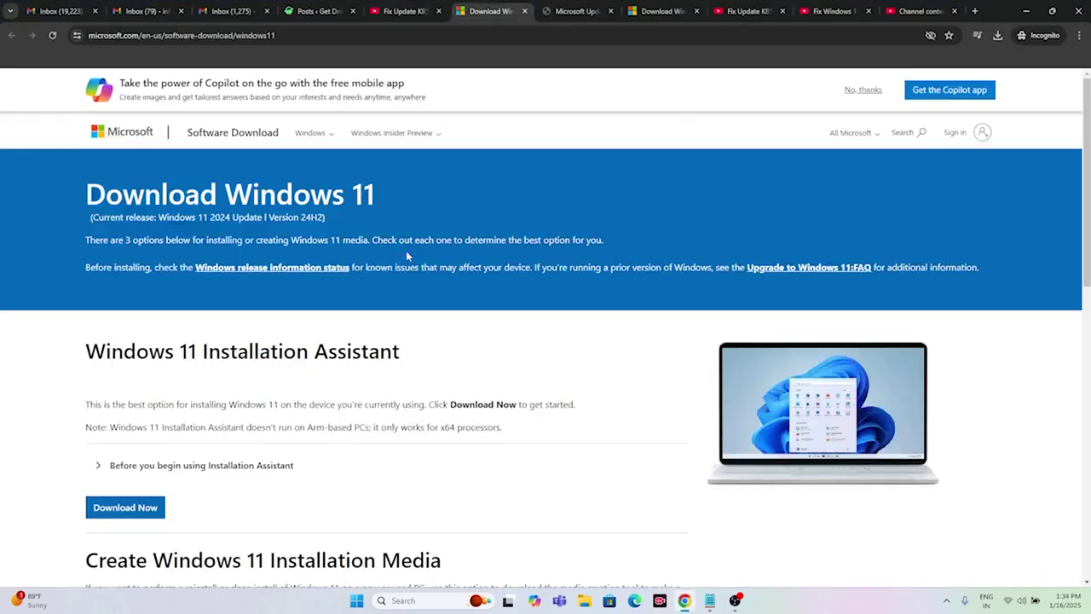
pyautogui.moveTo(86, 196); pyautogui.dragTo(365, 197)
pyautogui.click(579, 360)
pyautogui.scroll(-1, 621, 310)
pyautogui.scroll(-1, 622, 310)
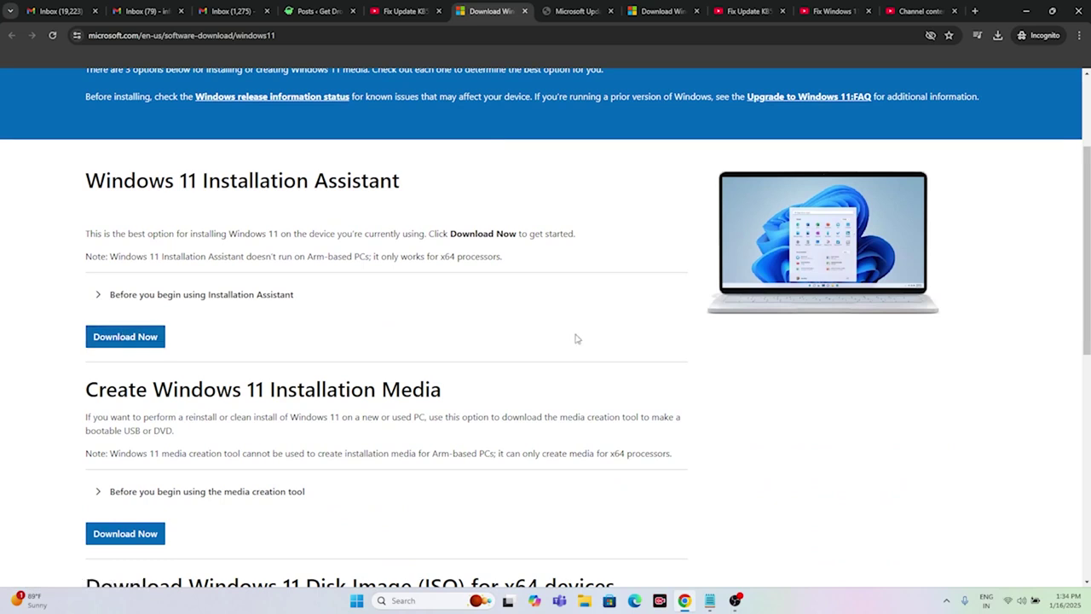
pyautogui.moveTo(400, 180); pyautogui.dragTo(89, 182)
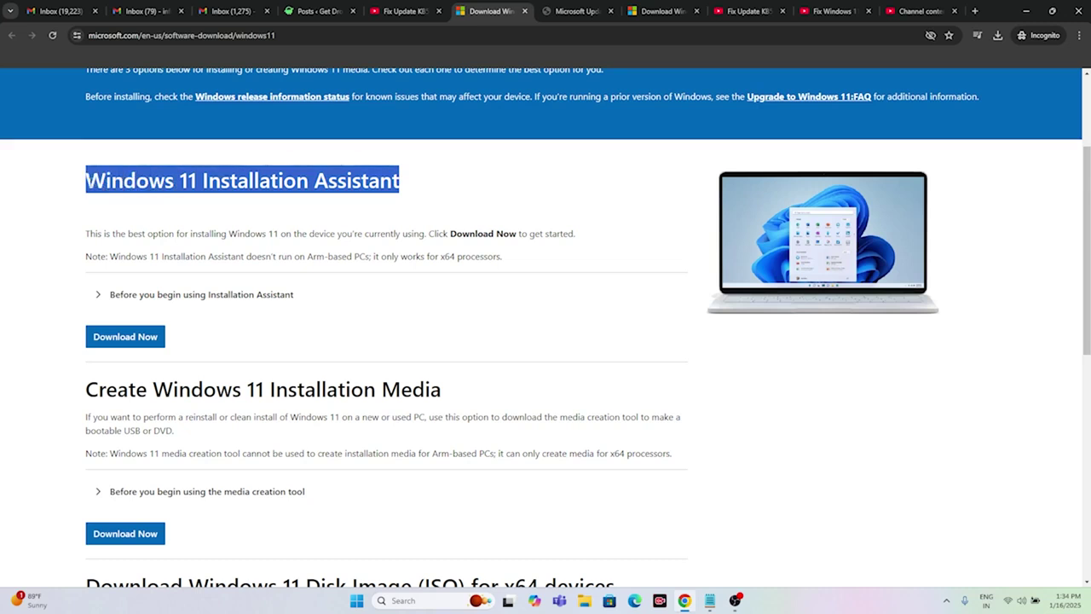
pyautogui.click(408, 193)
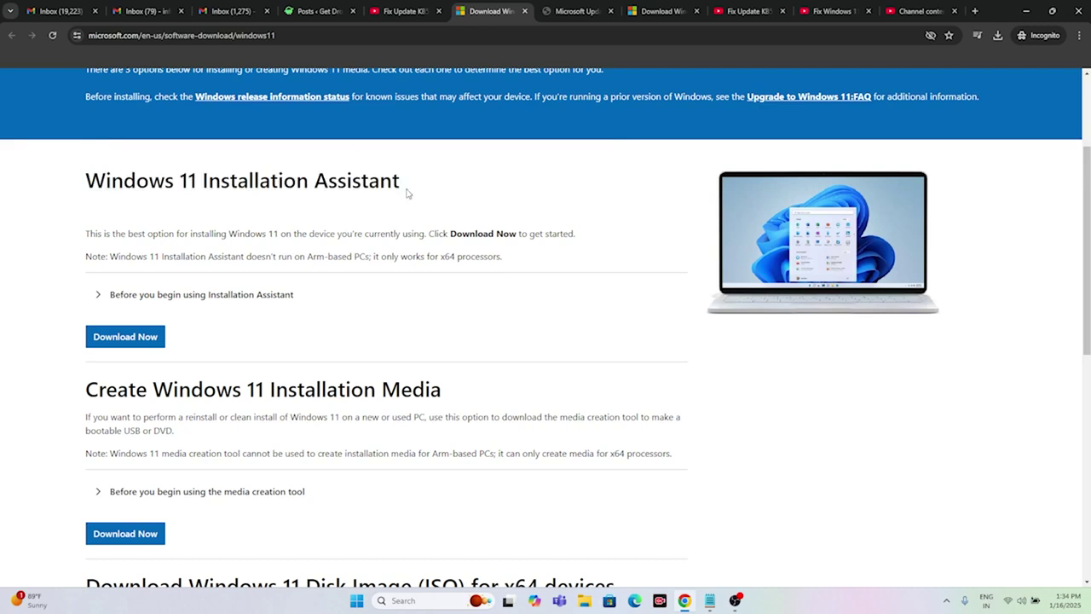
pyautogui.click(596, 10)
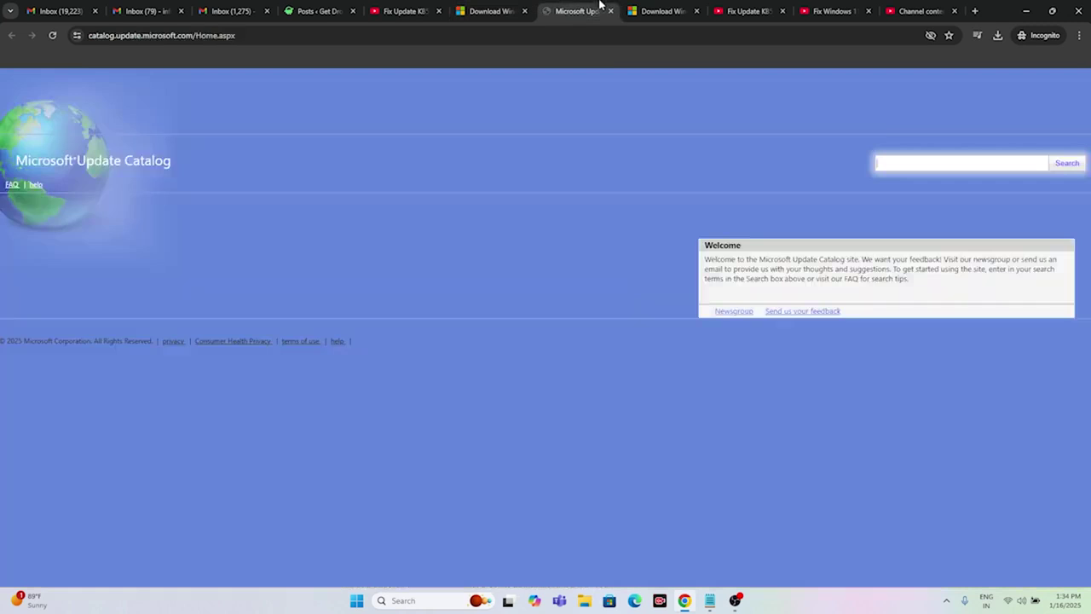
# Search the Update Catalog for KB5050021, note the first result's 911.5 MB size, then minimize Chrome.
pyautogui.click(666, 8)
pyautogui.click(574, 7)
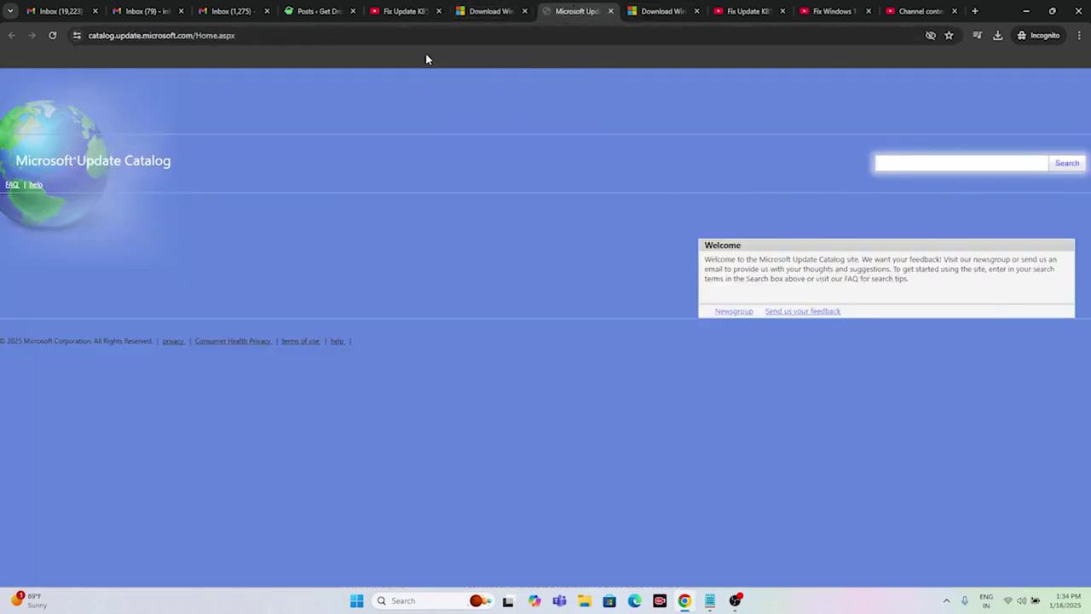
pyautogui.moveTo(15, 160); pyautogui.dragTo(183, 166)
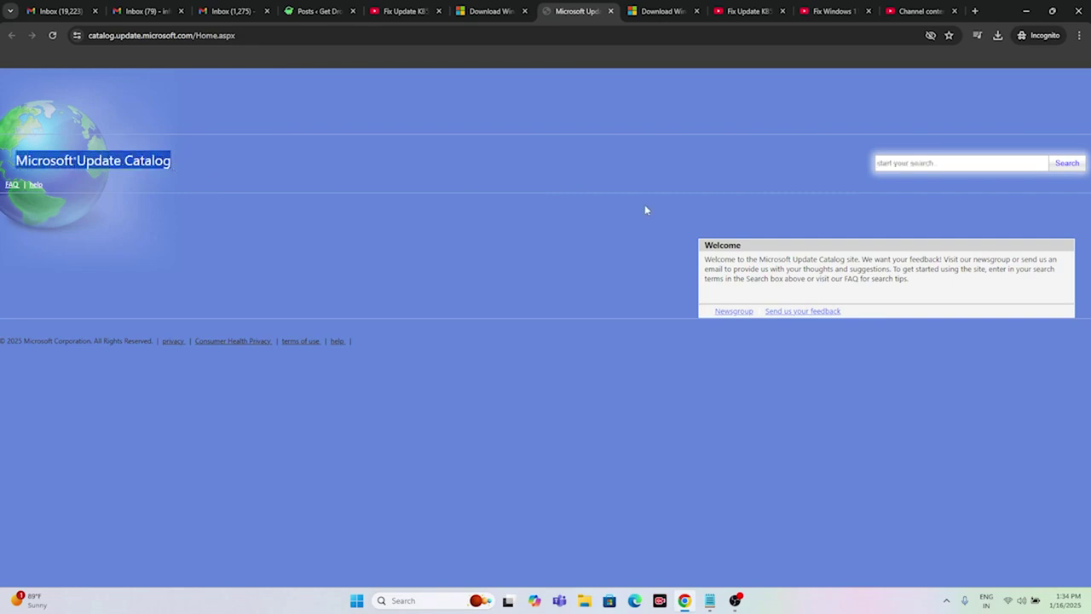
pyautogui.click(893, 163)
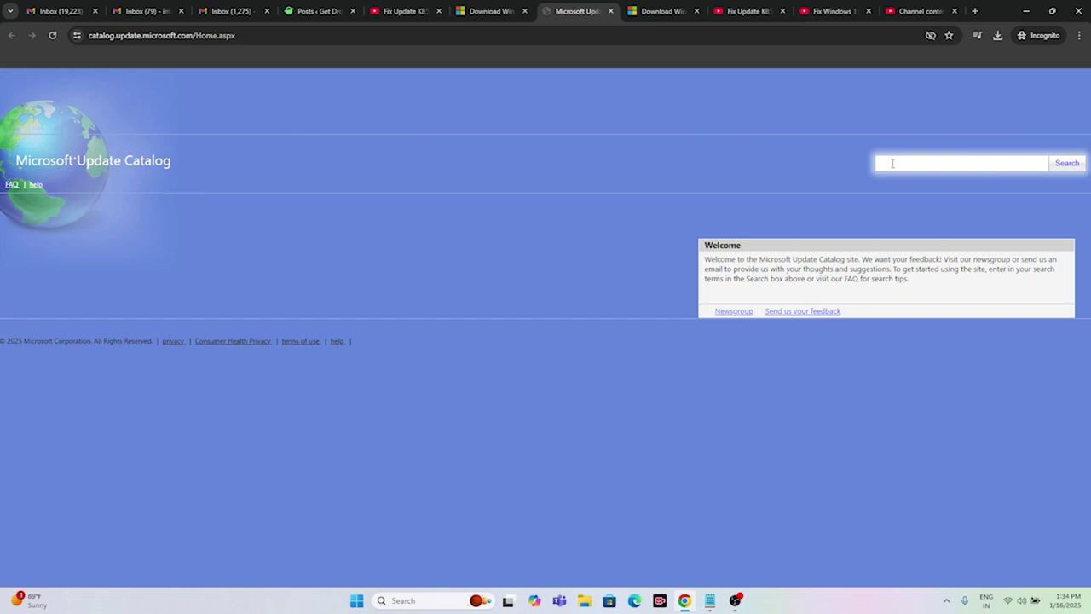
pyautogui.write('KB5050021')
pyautogui.click(1067, 163)
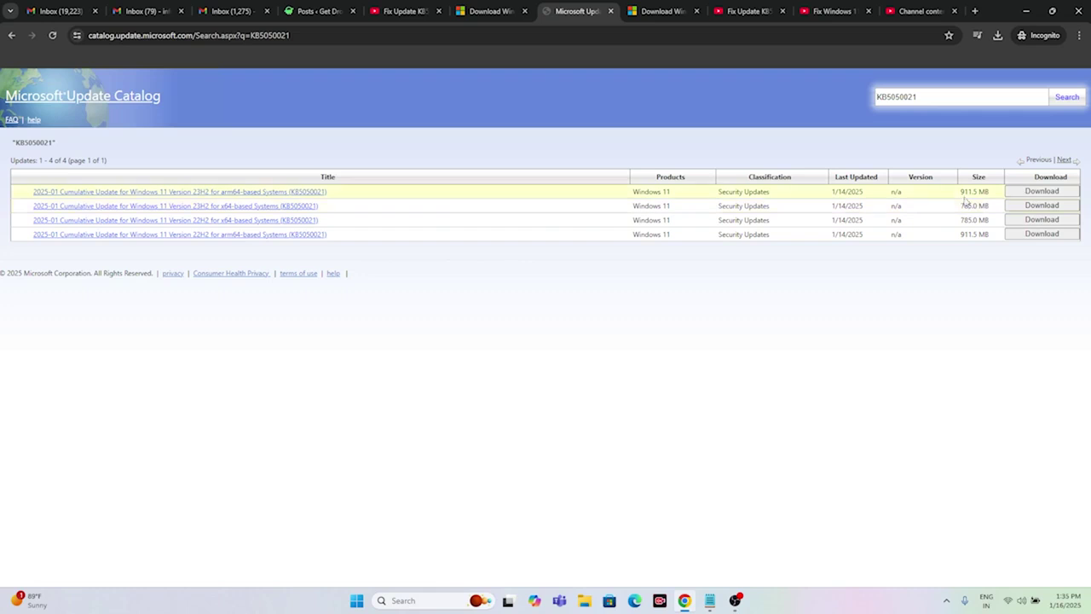
pyautogui.moveTo(964, 193); pyautogui.dragTo(990, 195)
pyautogui.click(1025, 11)
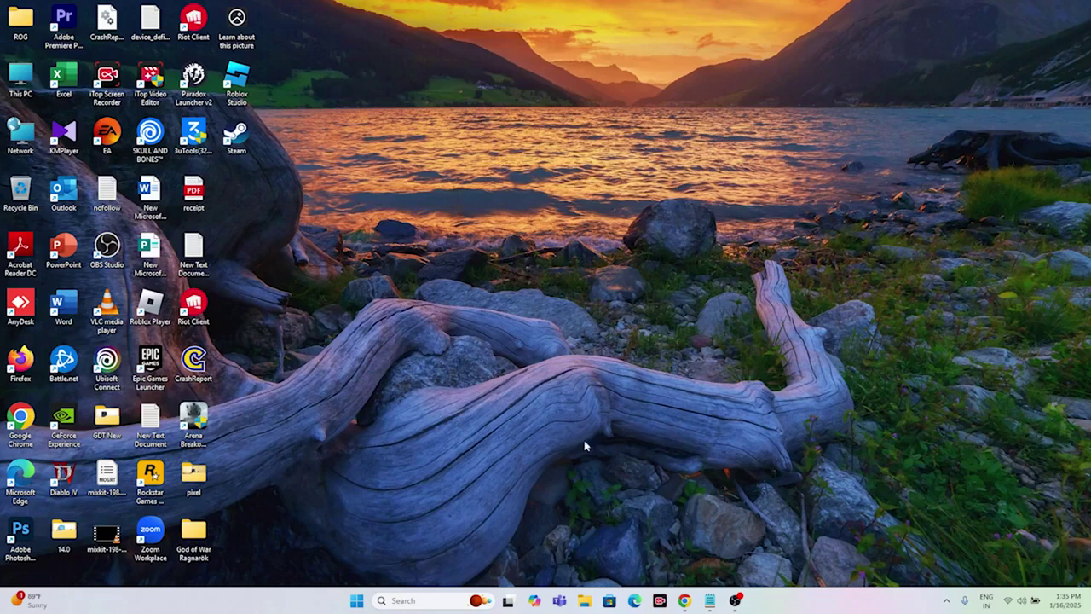
# Bring up Notepad, select the whole repair script, and copy it.
pyautogui.click(709, 600)
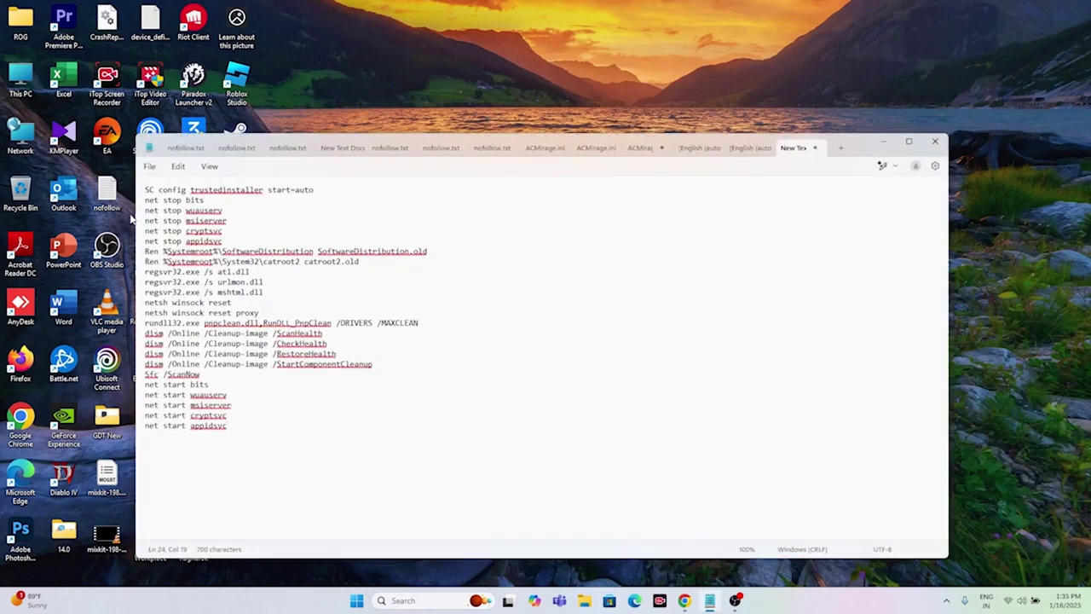
pyautogui.moveTo(145, 189); pyautogui.dragTo(358, 426)
pyautogui.rightClick(149, 261)
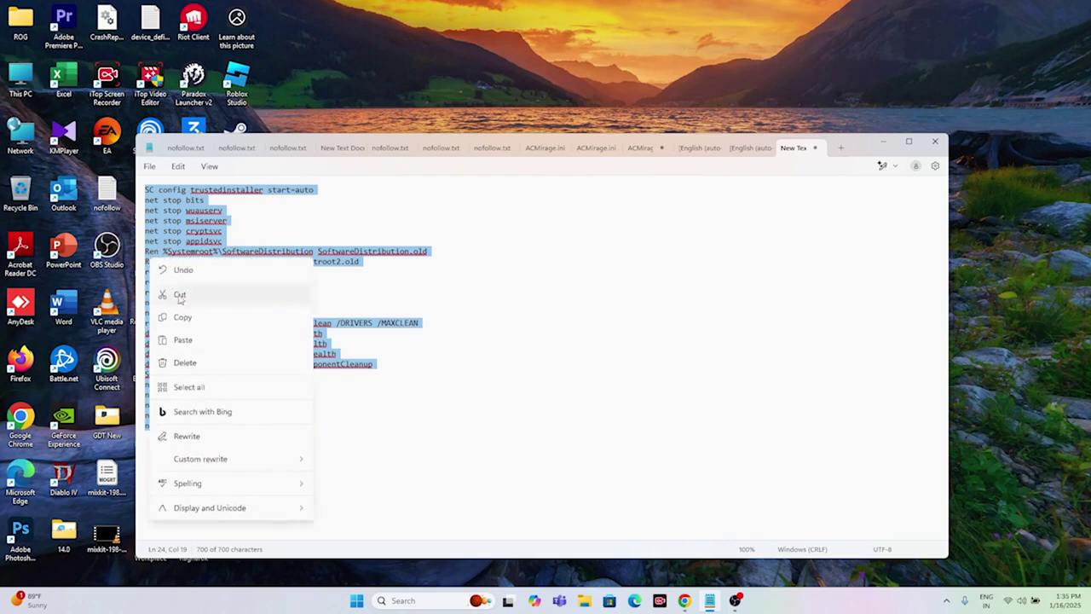
pyautogui.click(189, 317)
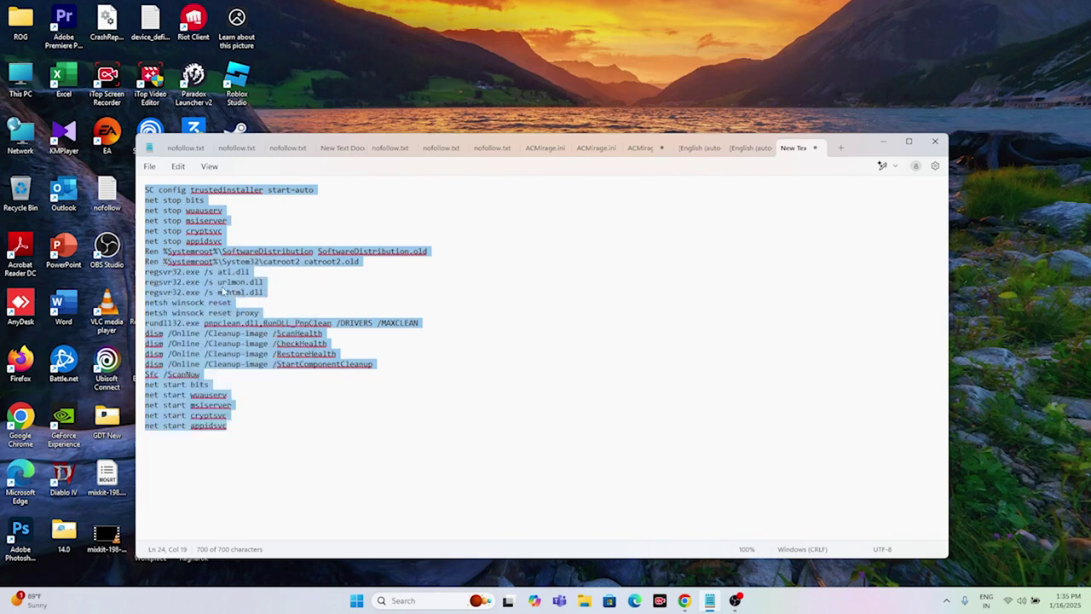
pyautogui.rightClick(163, 227)
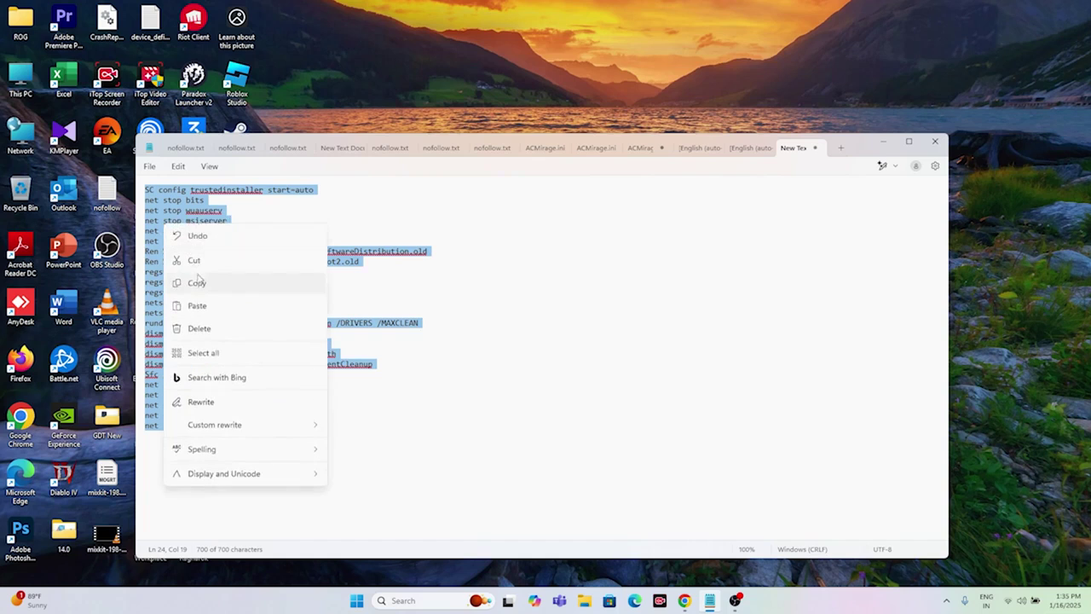
pyautogui.click(199, 282)
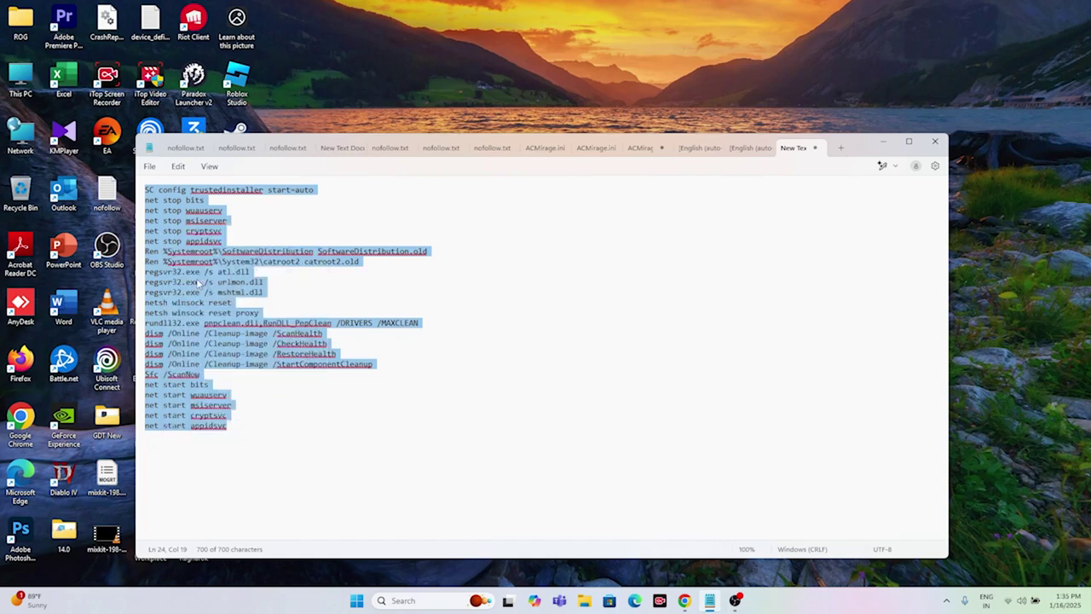
# Clear the text selection and begin saving the script under a new name.
pyautogui.click(299, 394)
pyautogui.click(246, 428)
pyautogui.moveTo(231, 424); pyautogui.dragTo(211, 407)
pyautogui.click(248, 430)
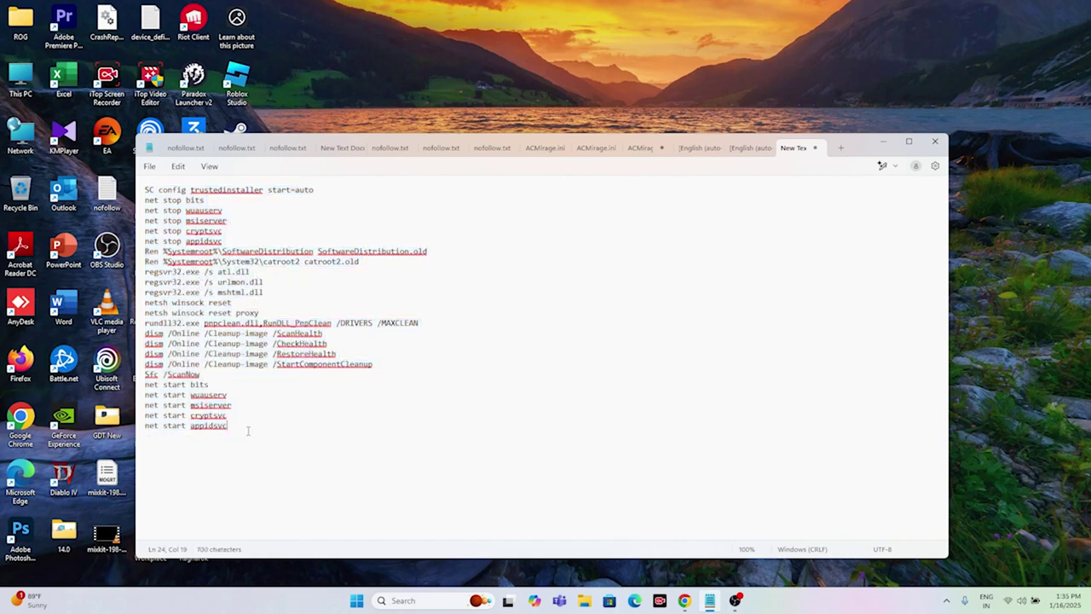
pyautogui.click(150, 167)
pyautogui.click(183, 260)
# Save the script to the Desktop as wufix.bat using the All files type.
pyautogui.click(287, 374)
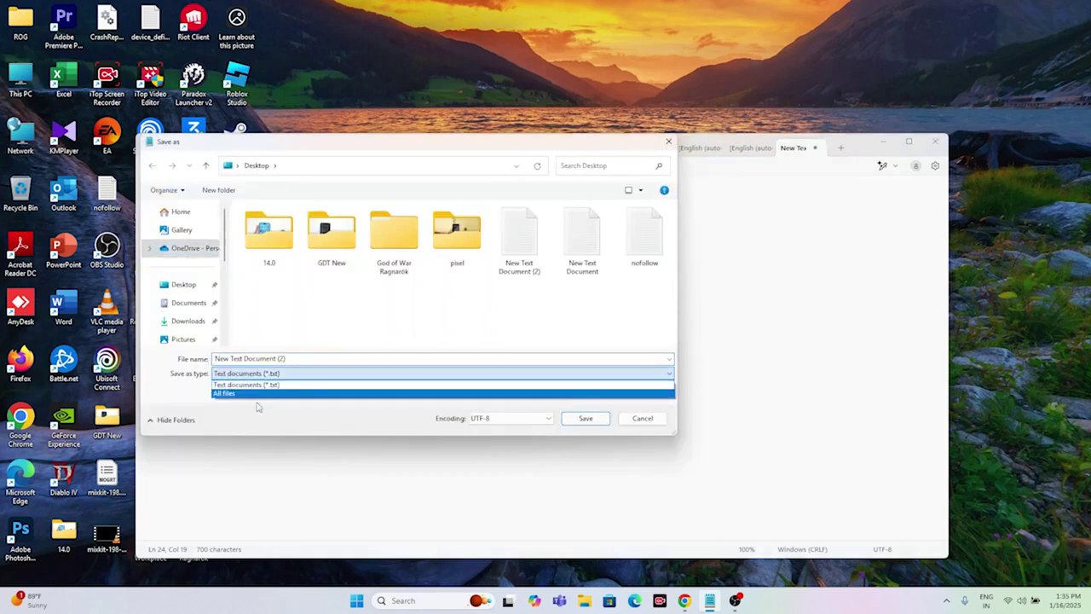
pyautogui.click(282, 398)
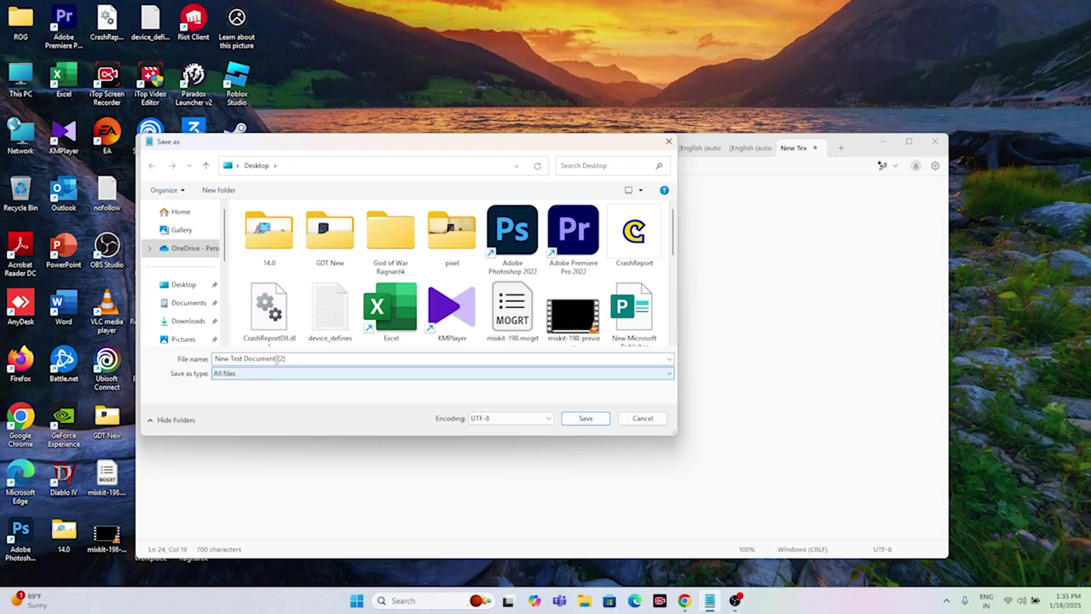
pyautogui.click(291, 359)
pyautogui.press('BackSpace')
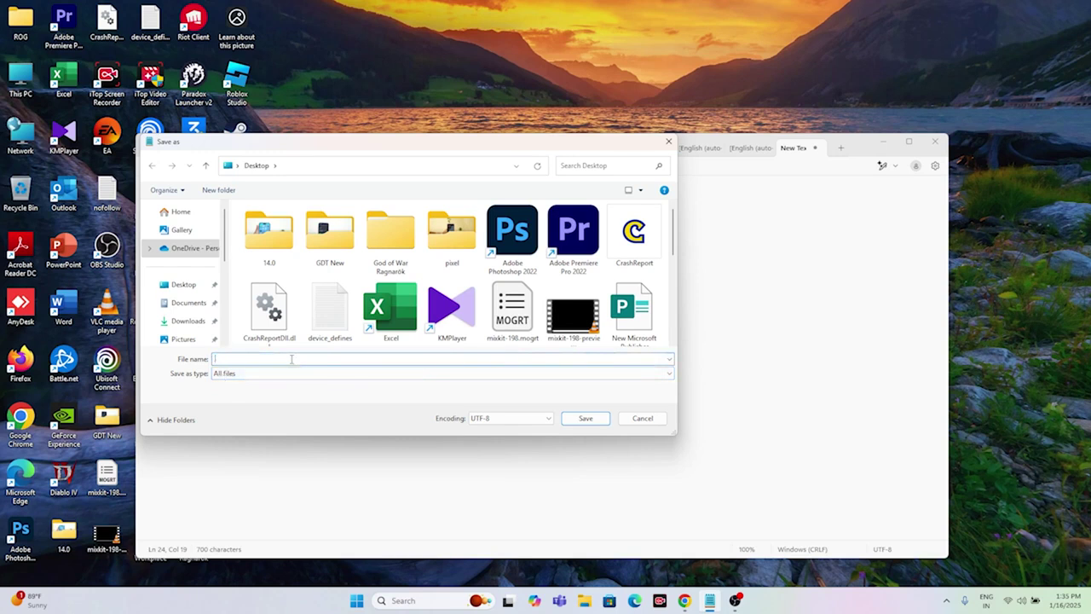
pyautogui.write('wufix.bat')
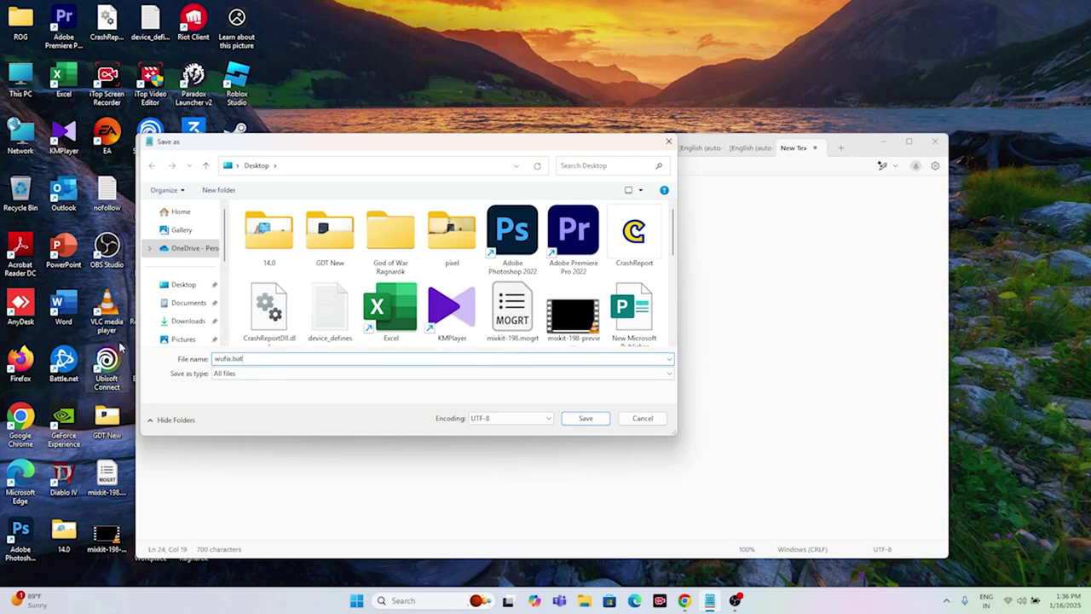
pyautogui.click(185, 289)
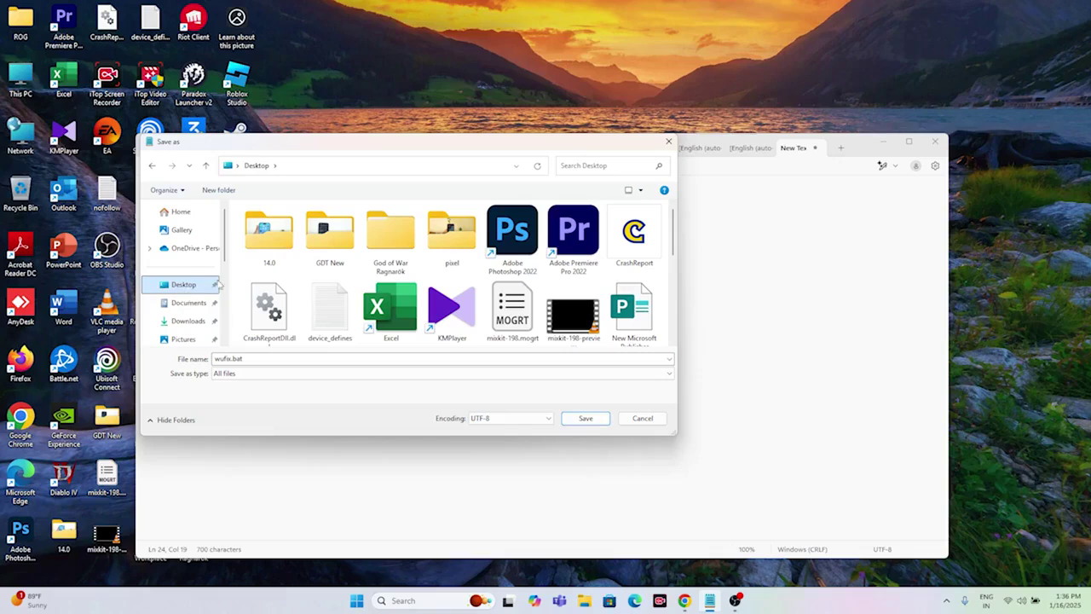
pyautogui.click(592, 420)
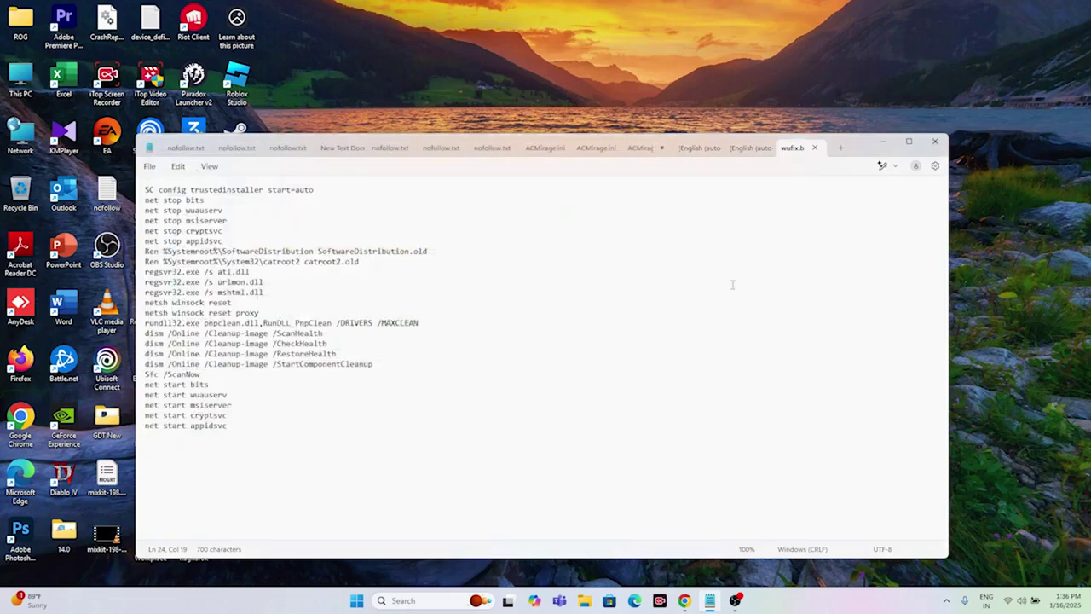
# Close Notepad and launch wufix.bat from the desktop with administrator rights.
pyautogui.click(936, 142)
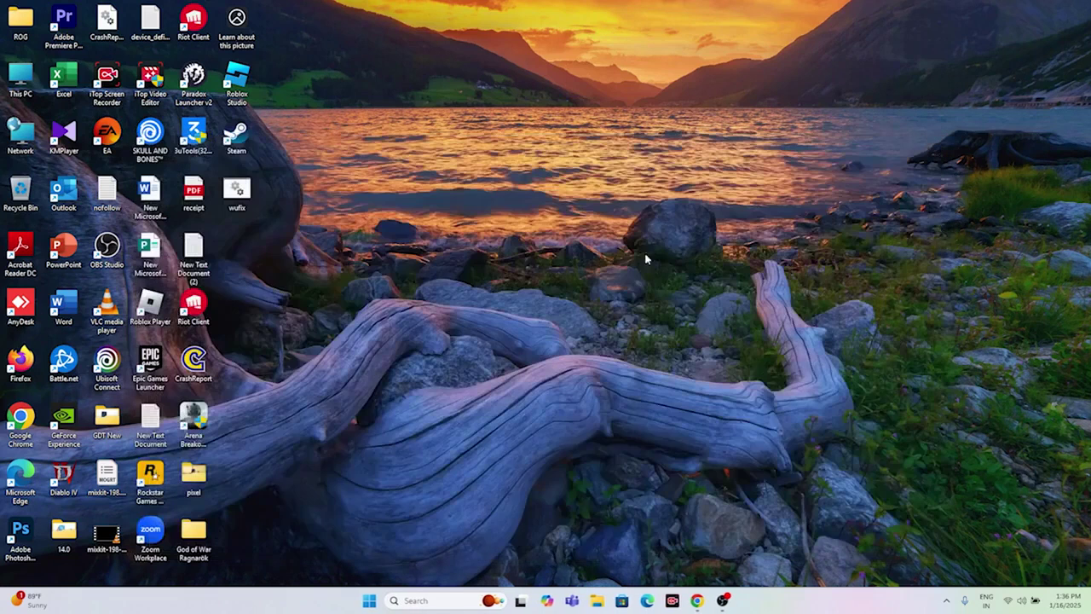
pyautogui.rightClick(246, 201)
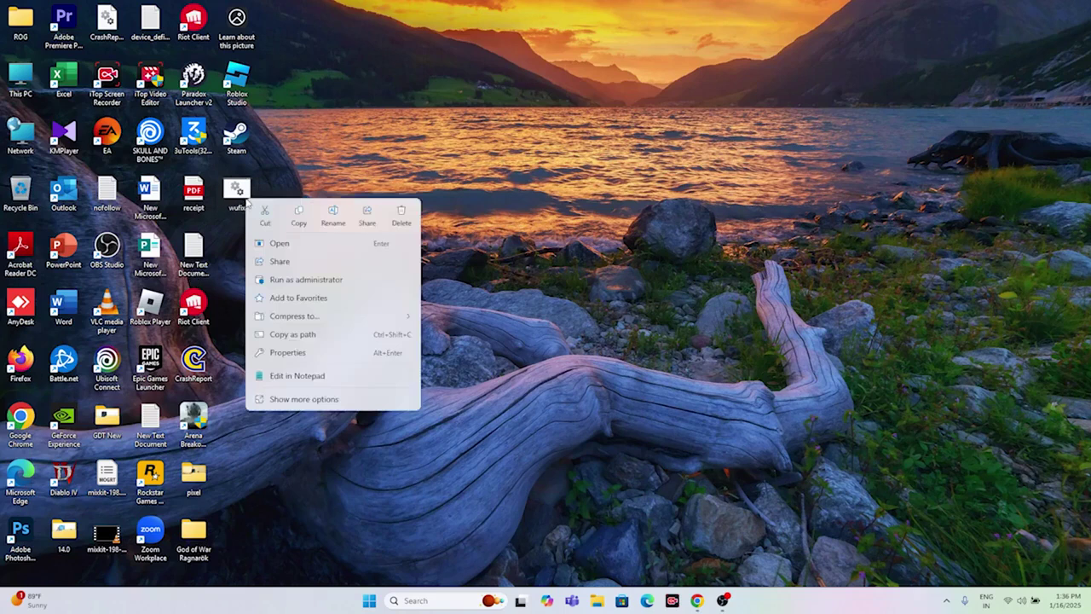
pyautogui.click(306, 278)
pyautogui.click(306, 278)
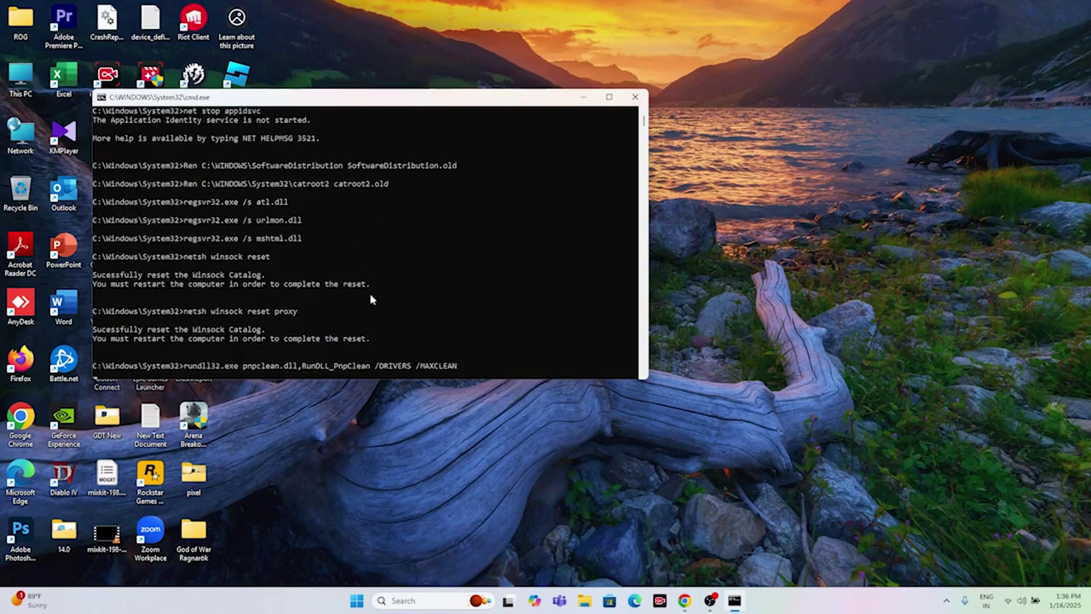
# Follow the script's Winsock resets and DISM scans until RestoreHealth reaches 62.3%.
pyautogui.moveTo(612, 98)
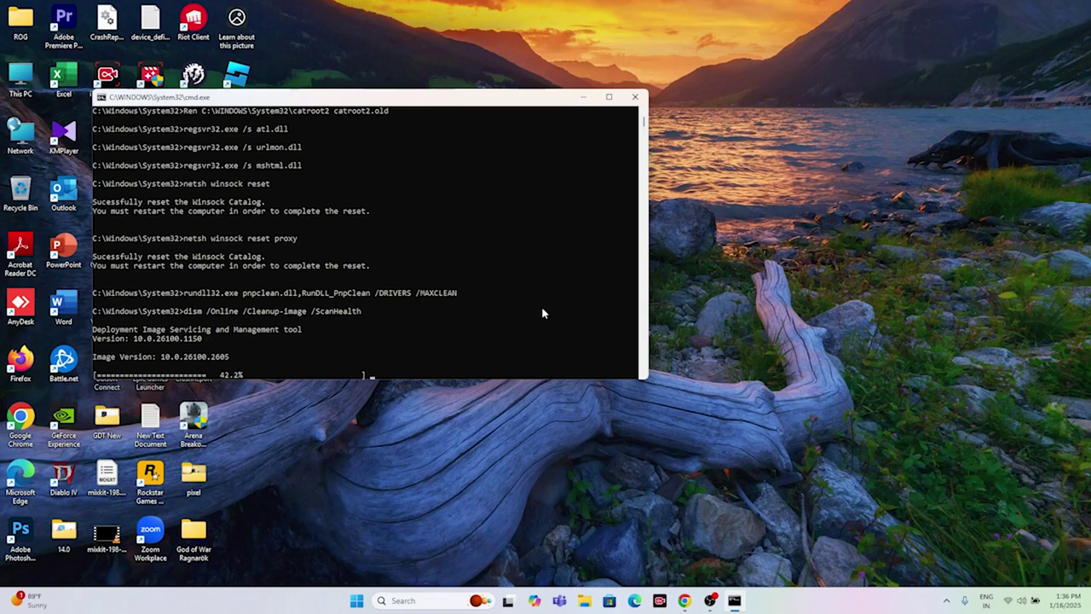
pyautogui.scroll(-3, 477, 260)
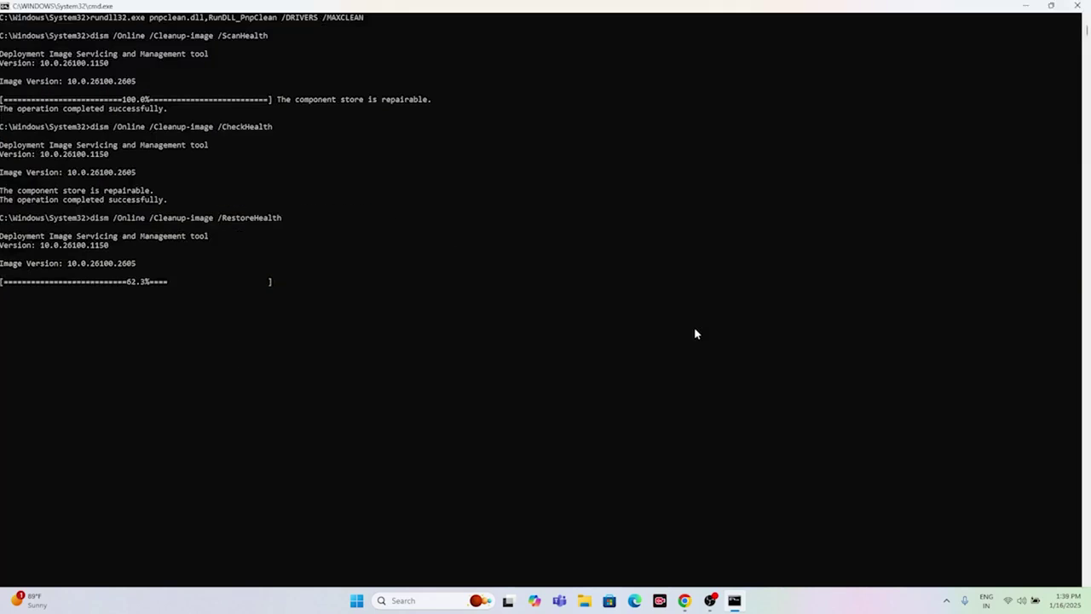